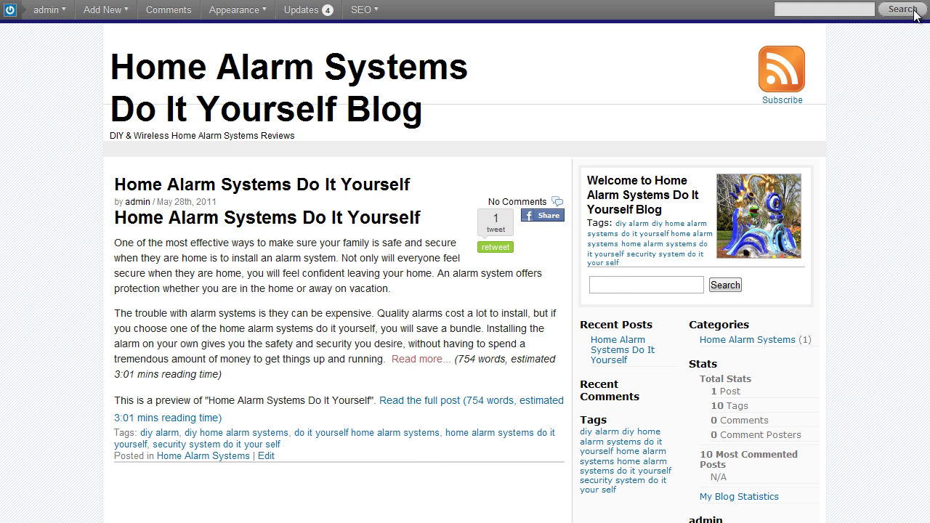
Step: Search for the Simple Twitter Connect plugin on the blog's plugin installation page
left_click(916, 15)
left_click(915, 11)
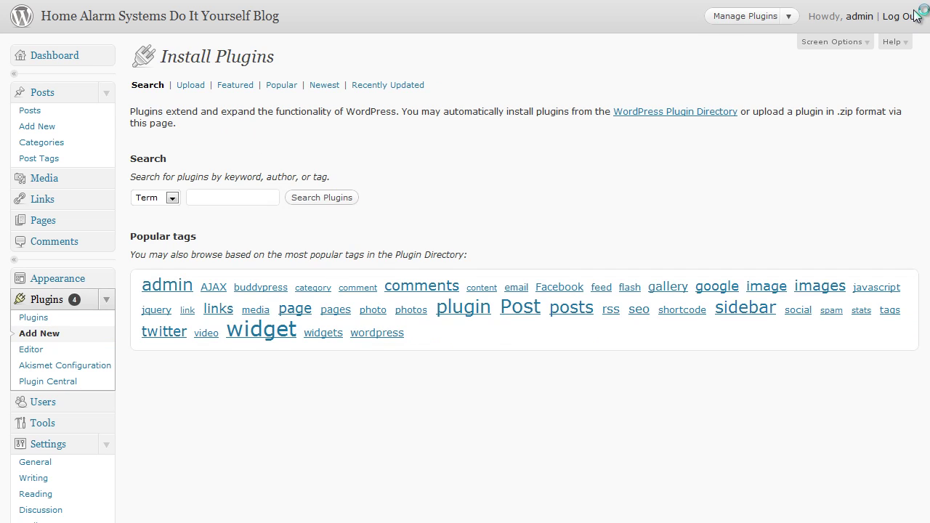
type("Simple Twitter Connect")
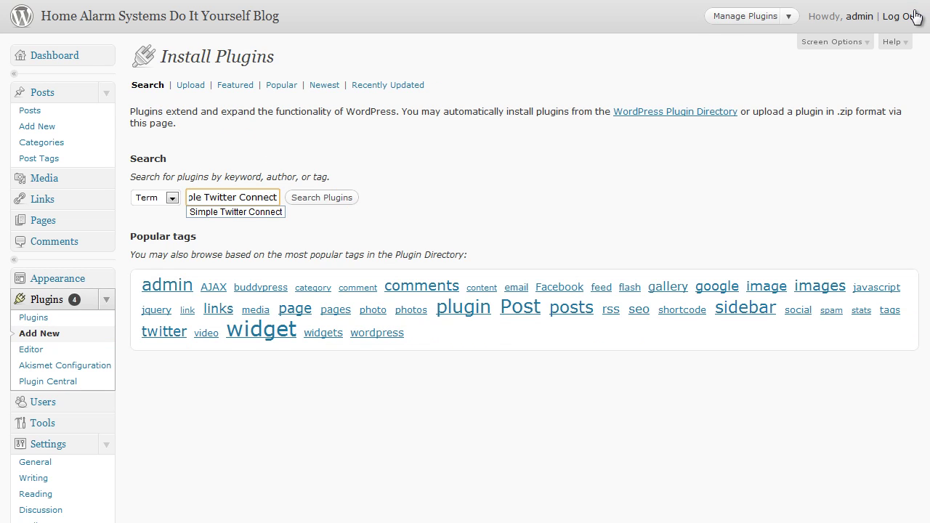
key("Down")
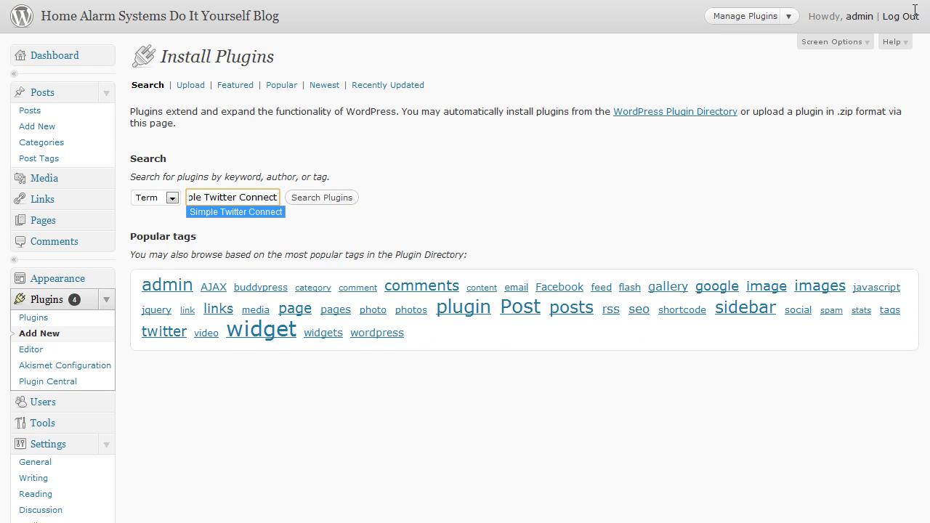
key("Return")
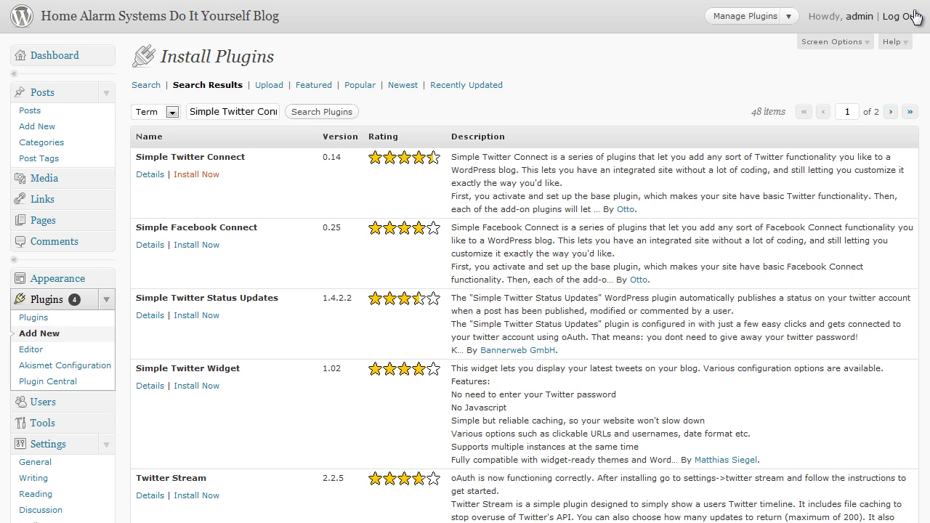
Step: Install the Simple Twitter Connect plugin by Otto and activate it
left_click(196, 174)
left_click(702, 346)
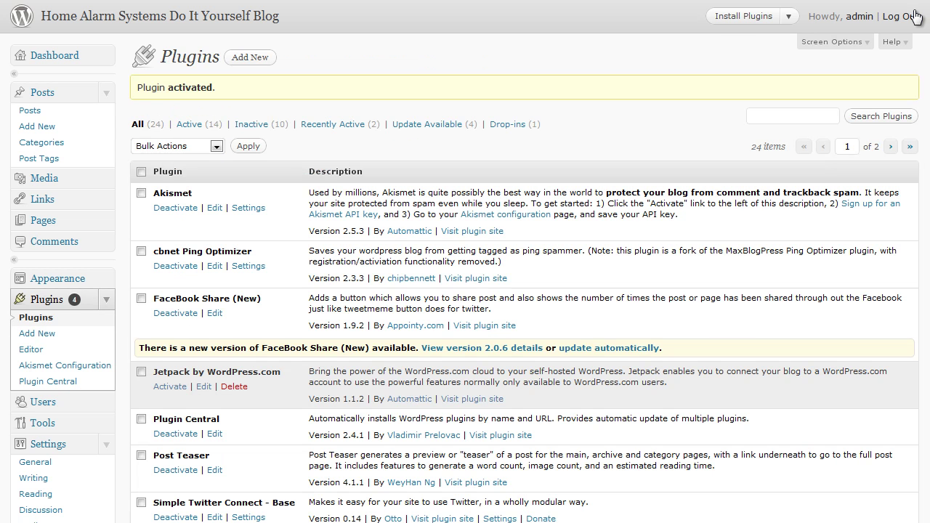
Step: Bulk-activate the STC - Login, STC - Publish and STC - Twitter Dashboard plugins
scroll(916, 16, "down", 4)
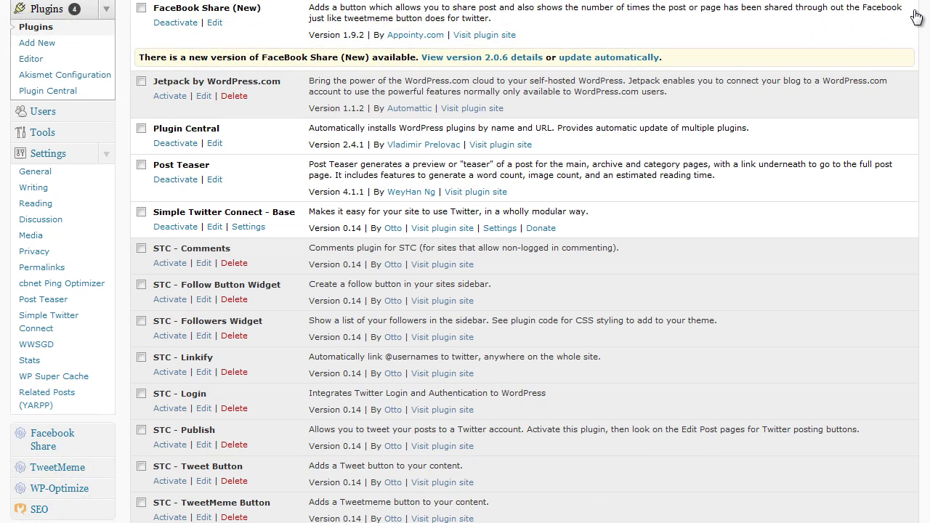
scroll(916, 16, "down", 1)
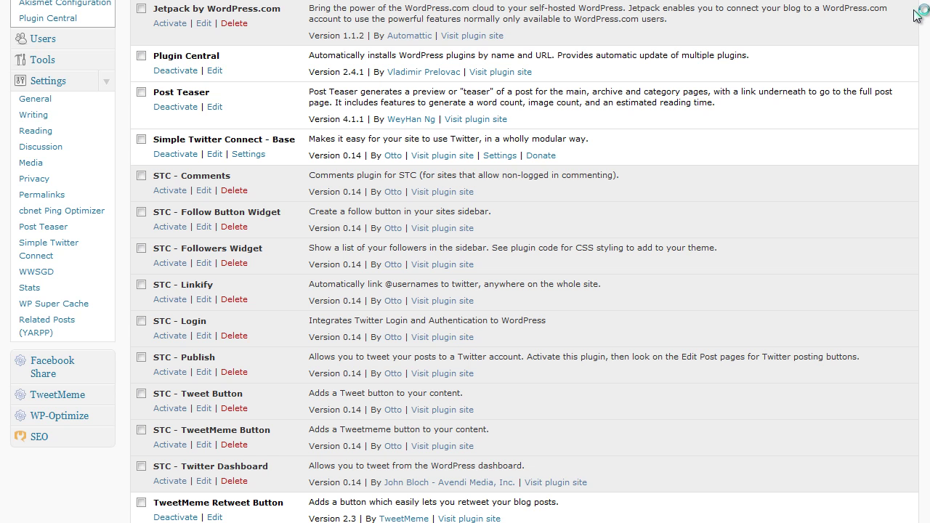
scroll(917, 16, "down", 1)
left_click(141, 248)
left_click(141, 285)
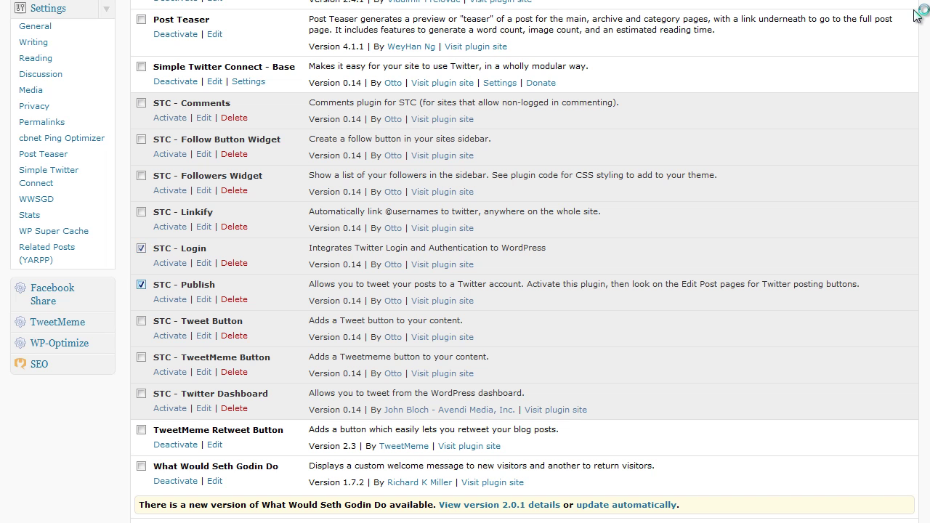
left_click(141, 394)
scroll(914, 16, "up", 5)
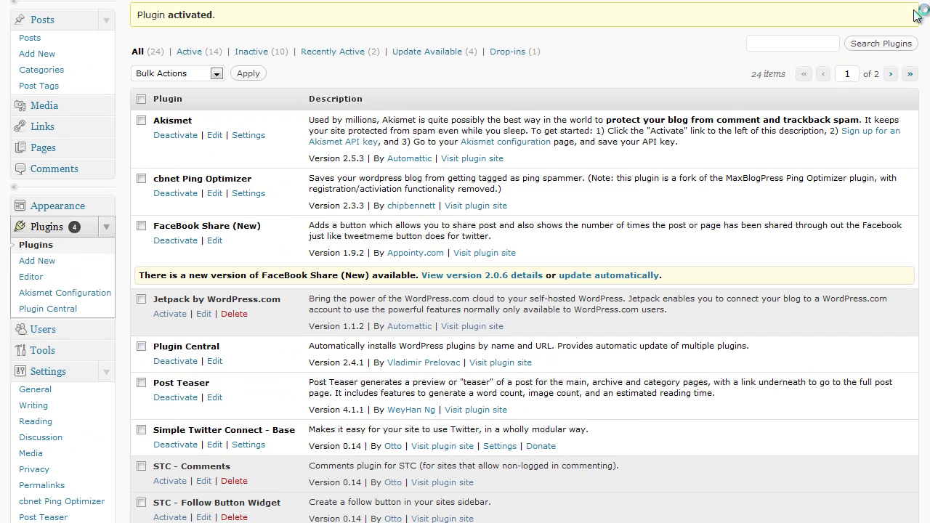
left_click(216, 74)
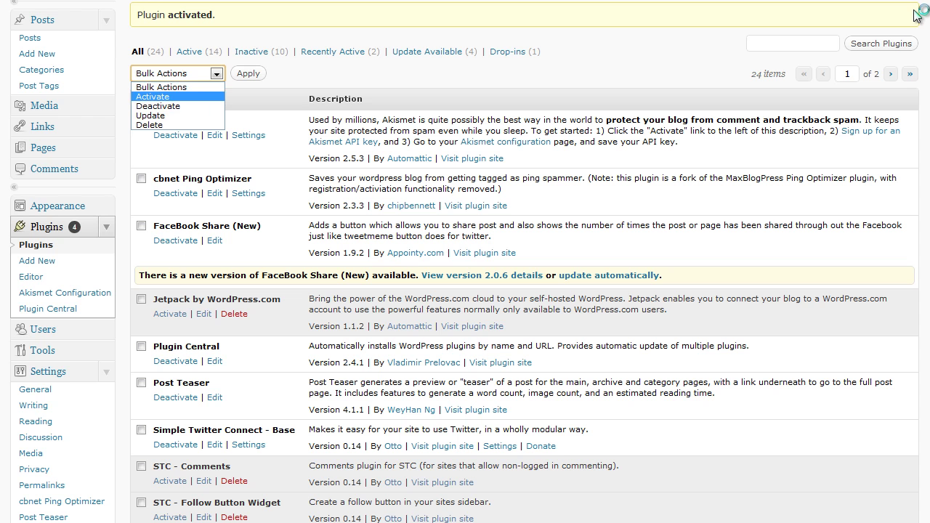
left_click(152, 97)
left_click(247, 73)
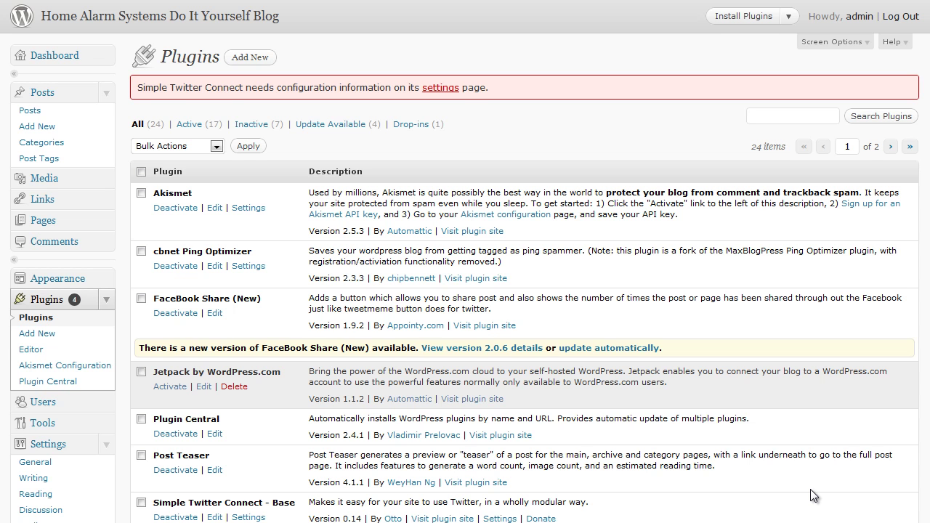
Step: Go to the Simple Twitter Connect settings and open the Twitter: Register an Application link in a new tab
scroll(813, 497, "down", 5)
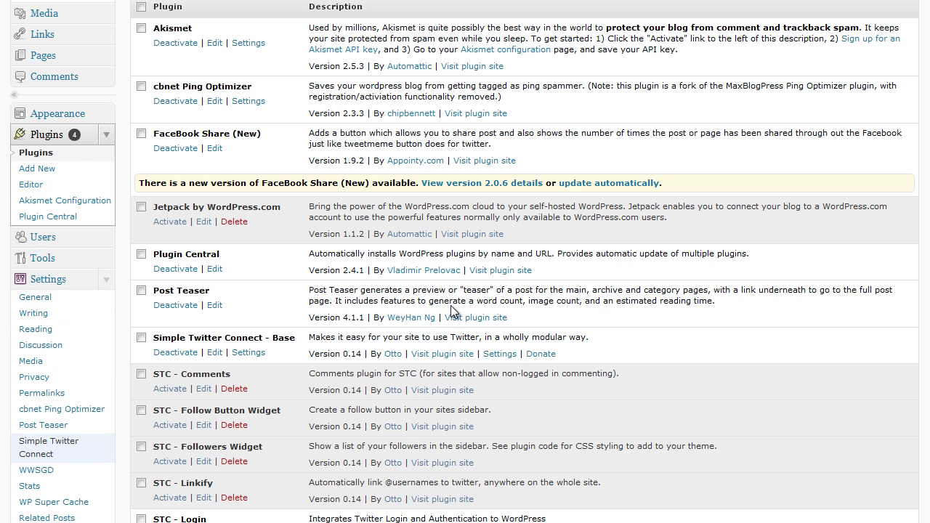
scroll(451, 311, "up", 3)
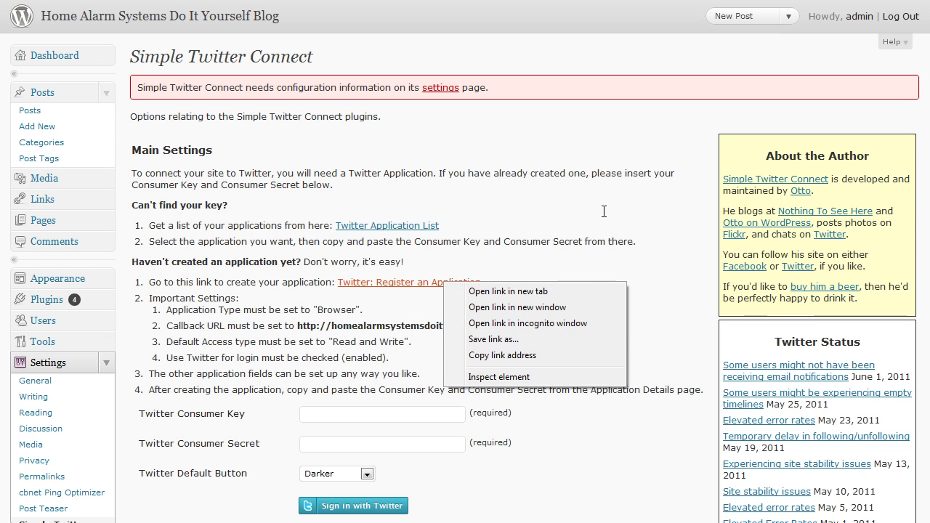
key("Return")
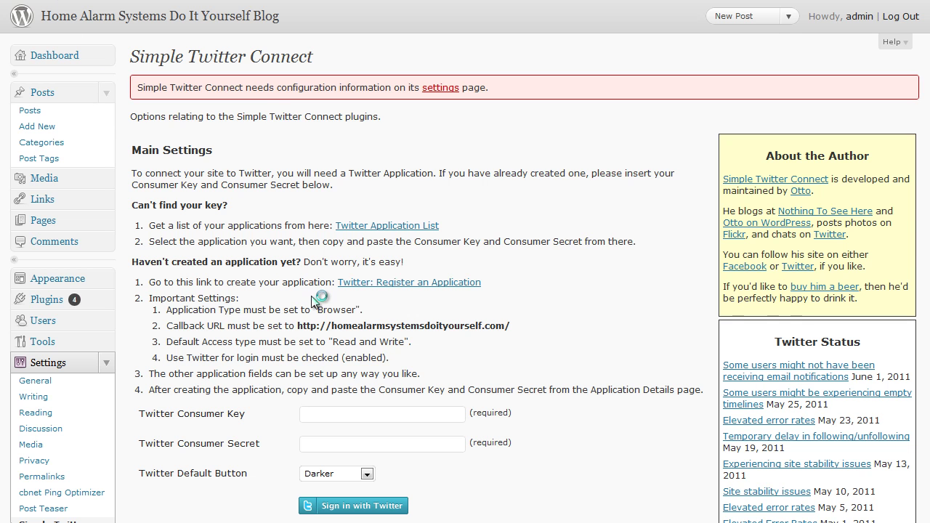
left_click_drag(510, 326, 296, 327)
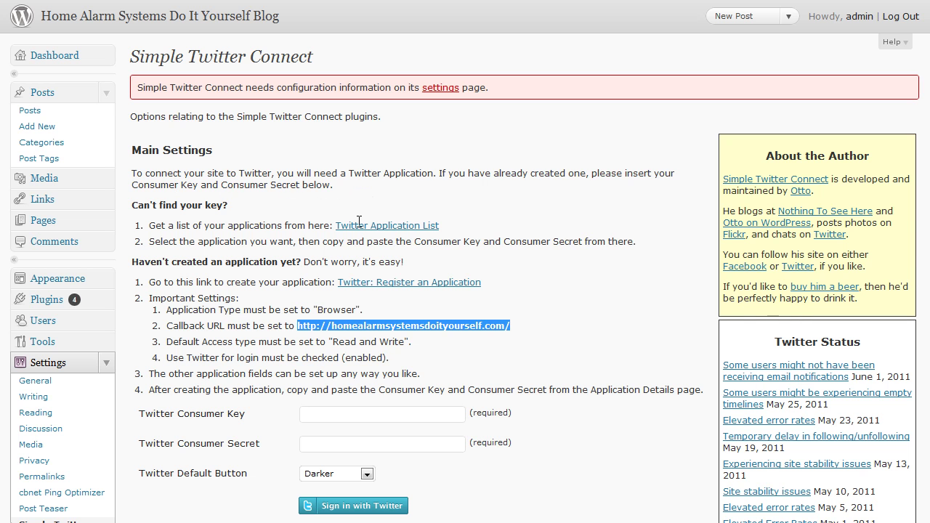
left_click(245, 477)
left_click_drag(504, 325, 295, 327)
right_click(301, 326)
left_click(338, 336)
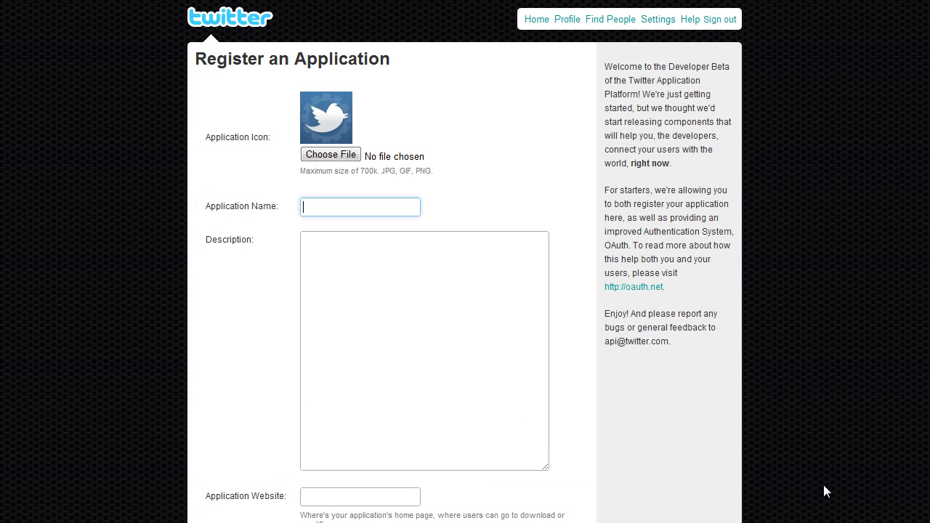
Step: On Twitter's application registration form, enter homalarmblog as the application name and HomeAlarmDIY as the description
key("Down")
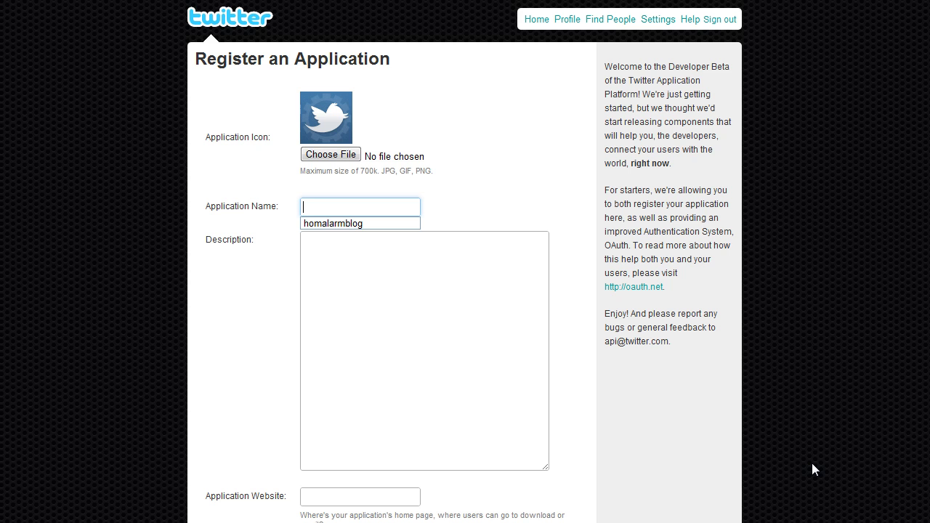
key("Down")
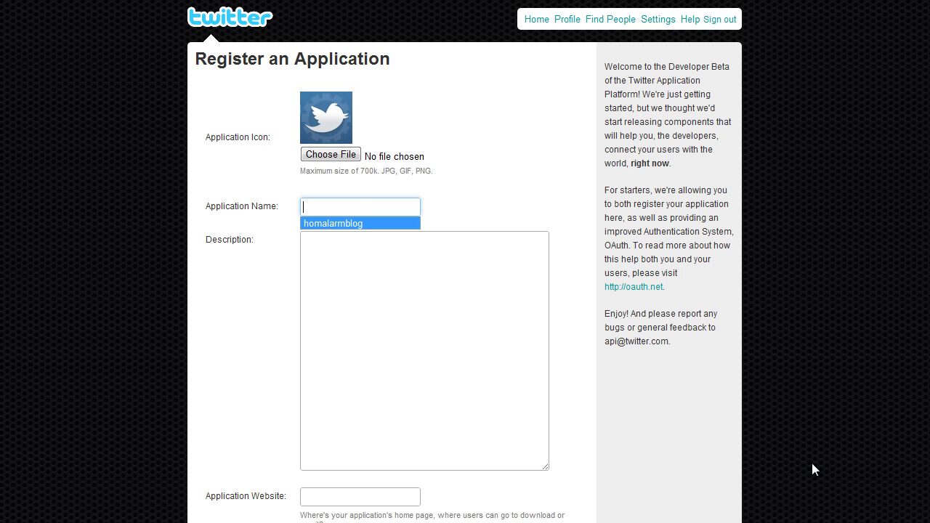
key("Return")
key("Tab")
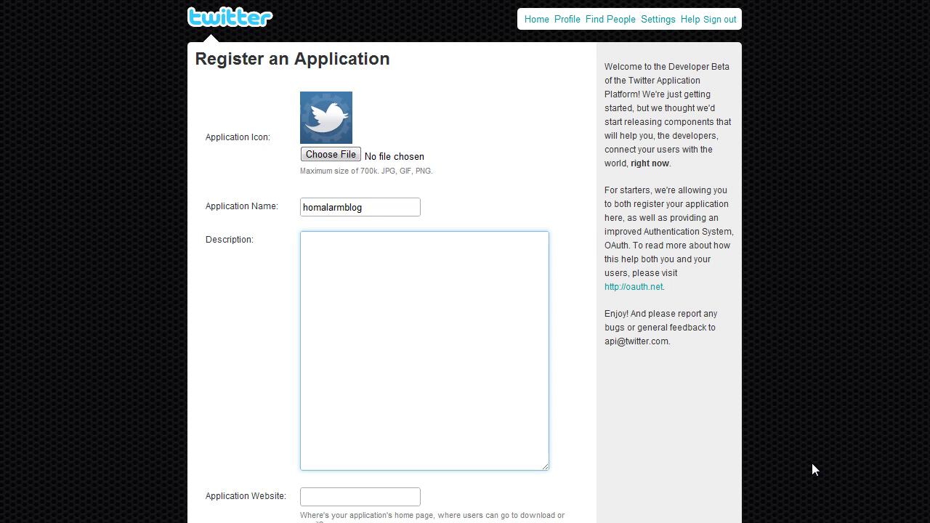
type("HomeAlarmDIY")
scroll(812, 463, "down", 1)
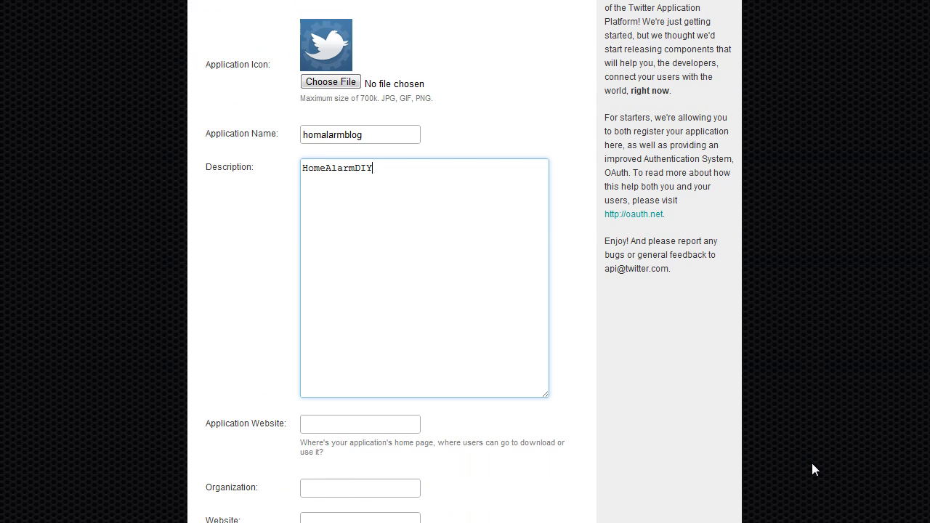
scroll(812, 463, "down", 1)
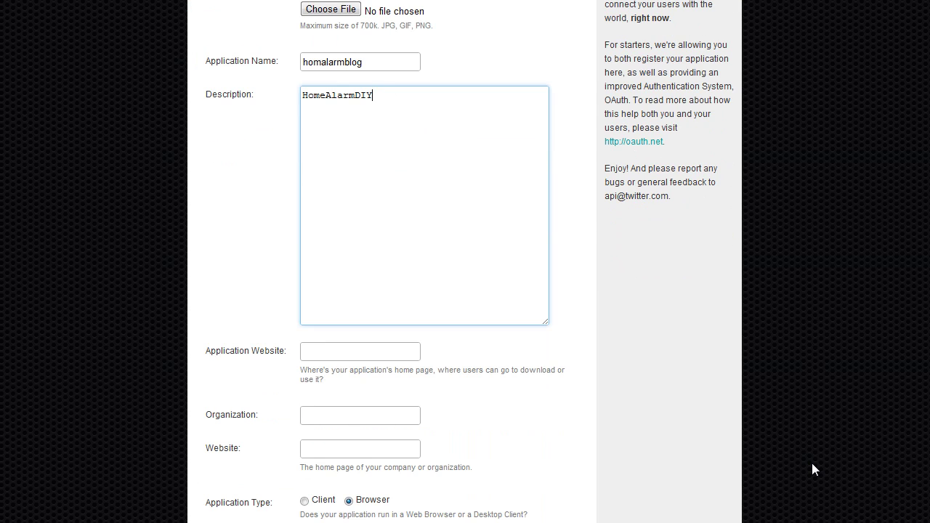
key("shift+Tab")
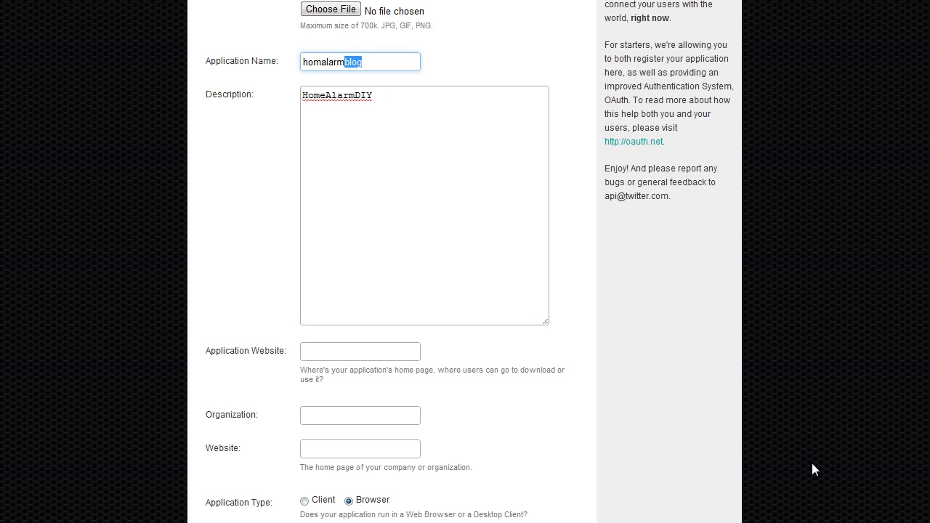
type("diy")
key("Tab")
key("Tab")
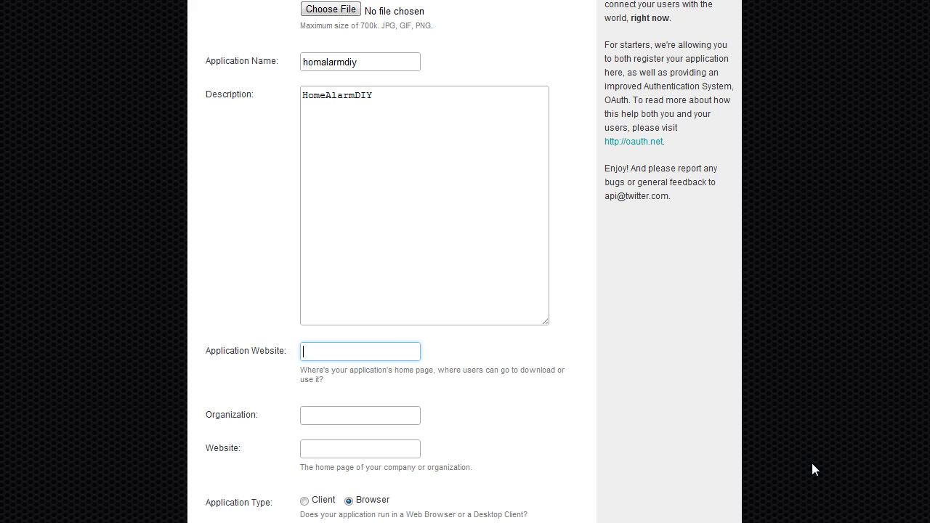
key("Down")
key("Down")
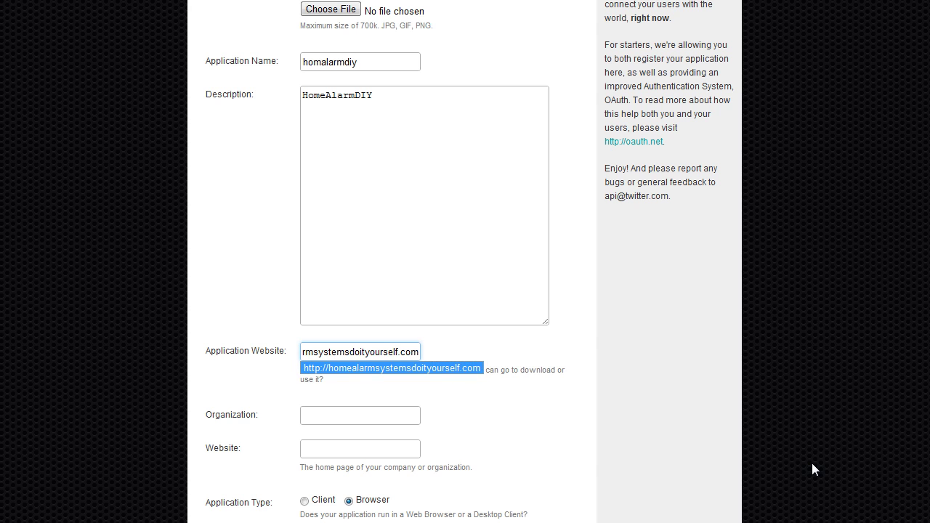
key("Tab")
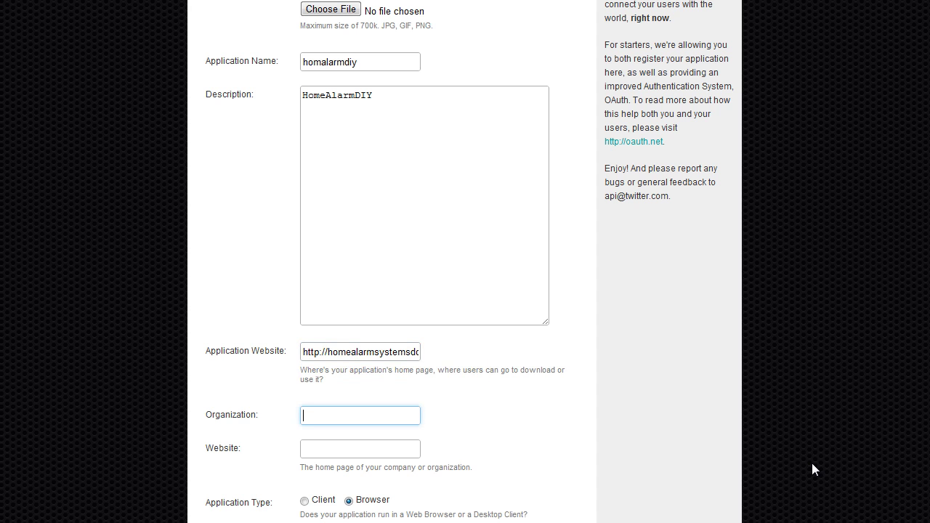
Step: Enter homealarmdiy as the organization and fill in its website with the blog's address
type("home")
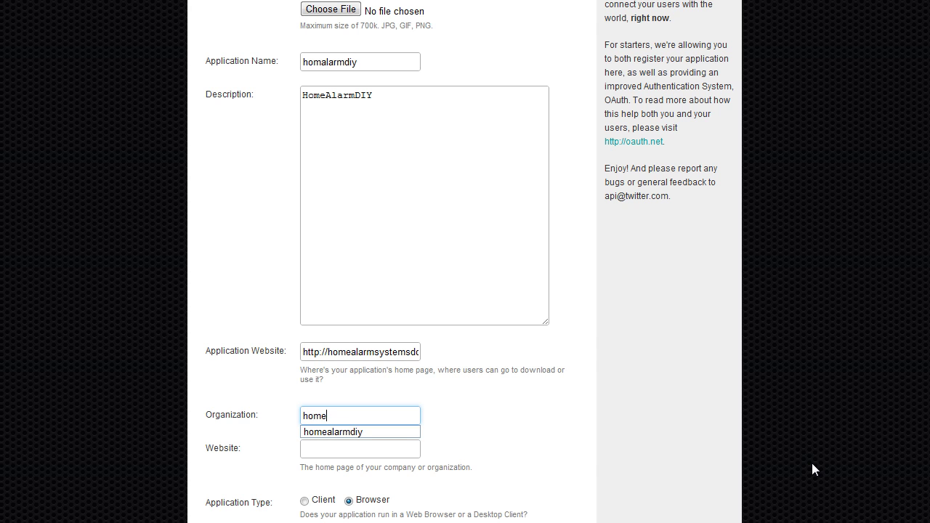
type("alarmdiy")
key("Down")
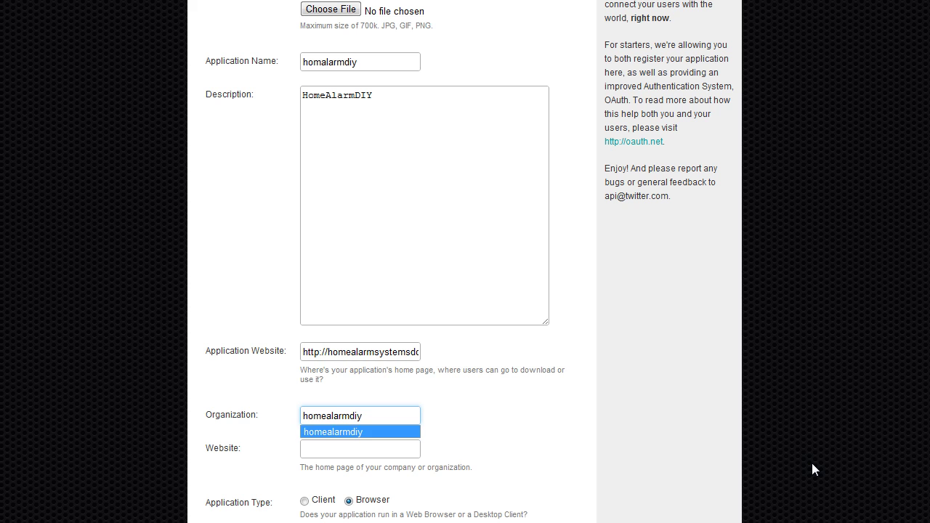
key("Return")
key("Tab")
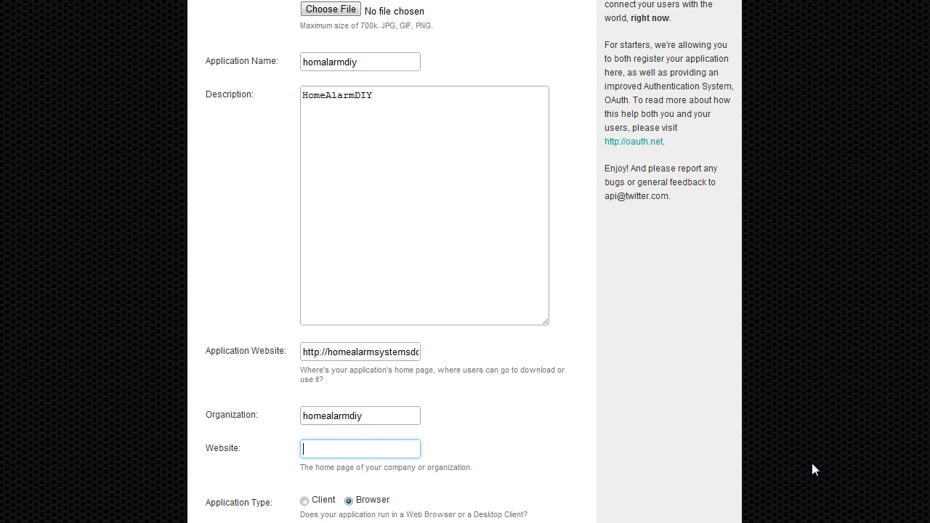
key("ctrl+v")
key("Tab")
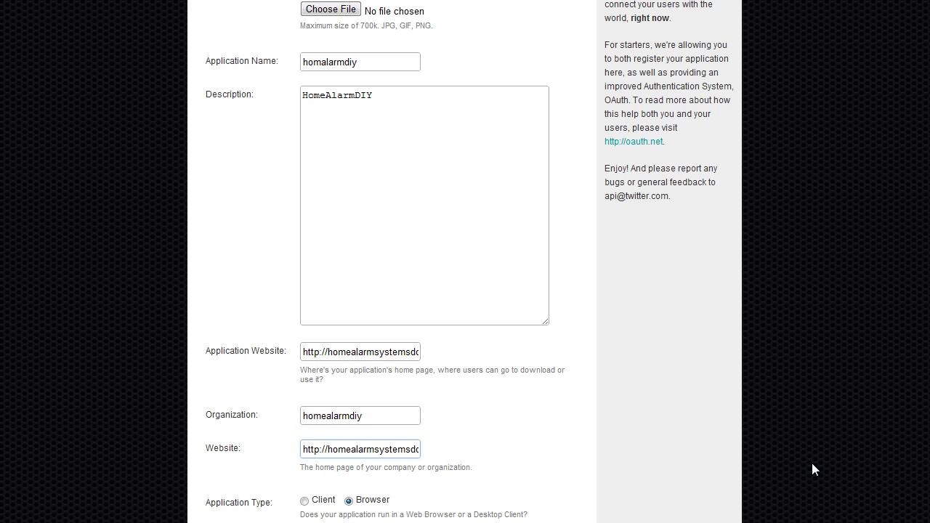
scroll(812, 463, "down", 1)
scroll(812, 463, "down", 1)
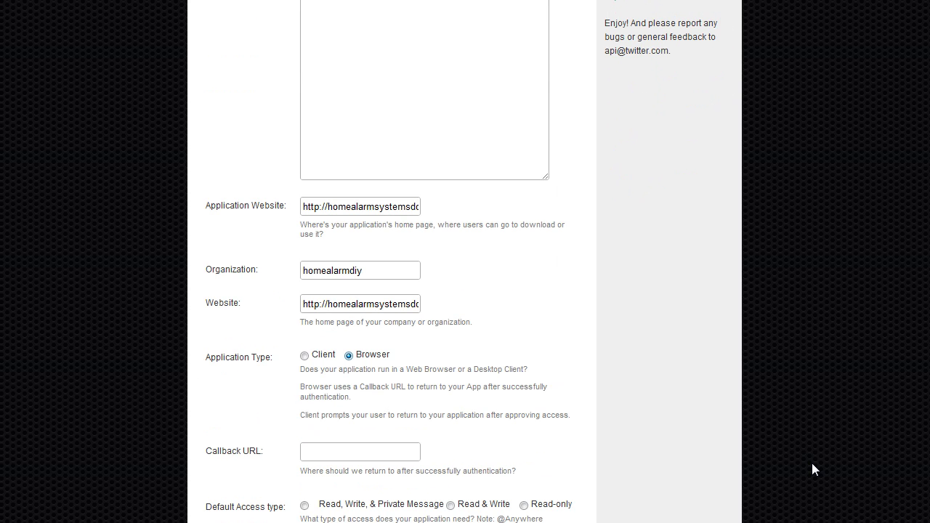
key("Tab")
key("ctrl+v")
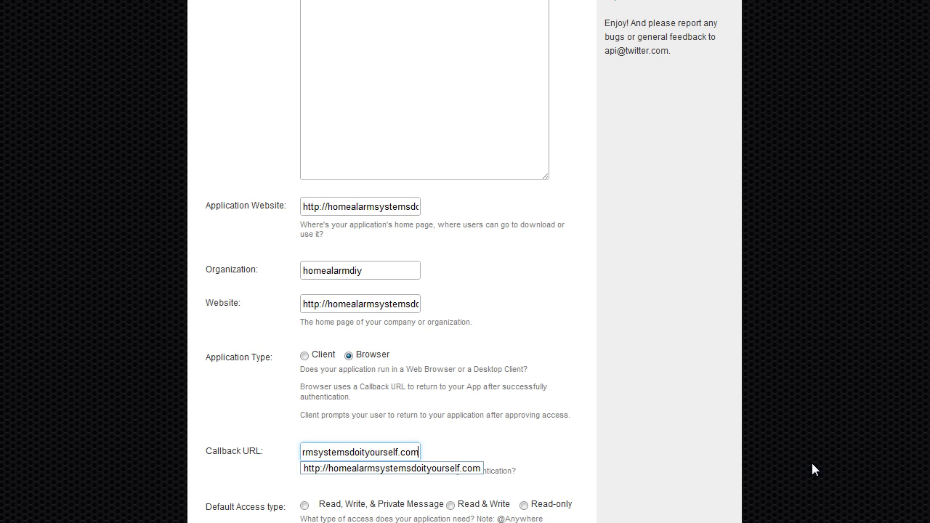
key("Tab")
Step: Set the default access type to Read & Write and enable the use of Twitter for login
scroll(812, 463, "down", 1)
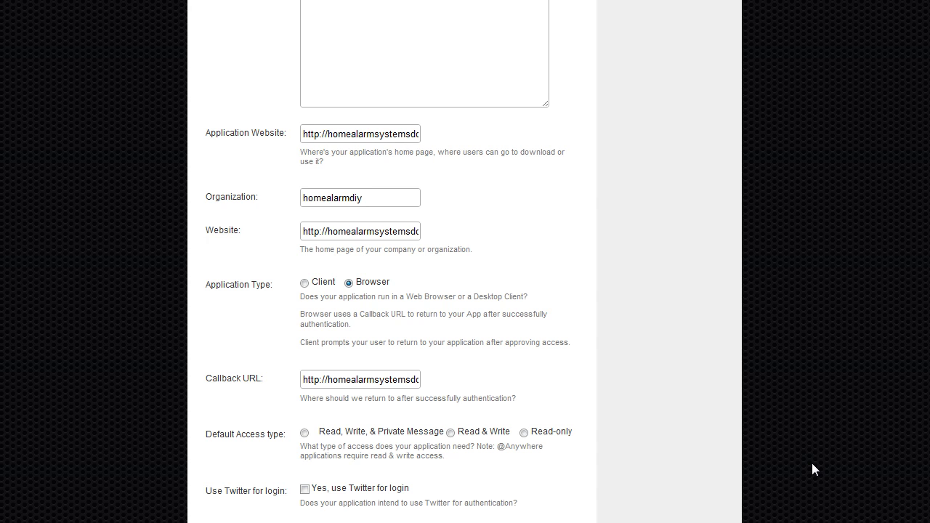
key("Tab")
key("space")
scroll(812, 469, "down", 2)
key("Tab")
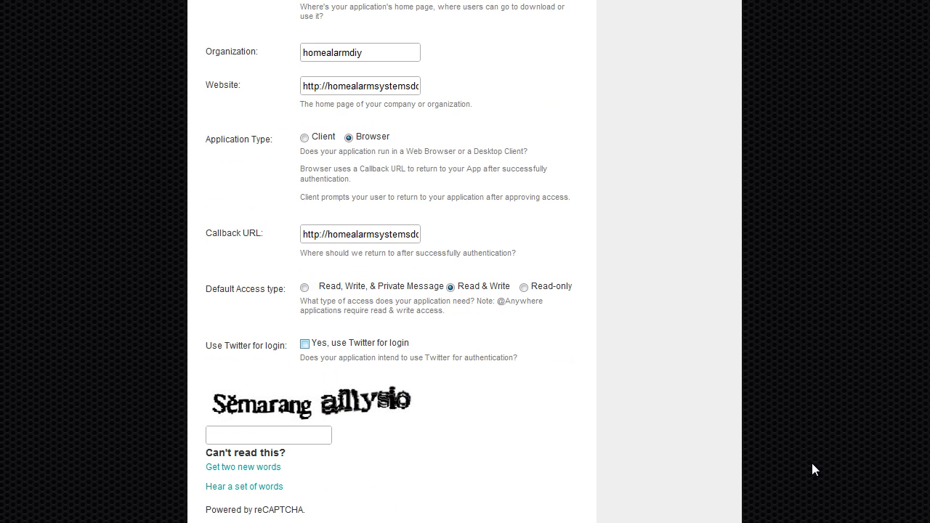
key("space")
scroll(813, 464, "down", 1)
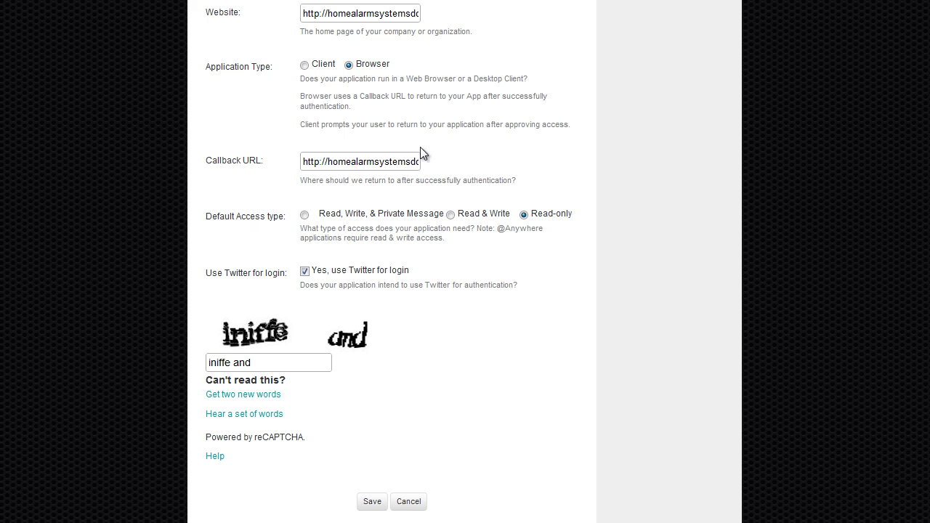
key("Tab")
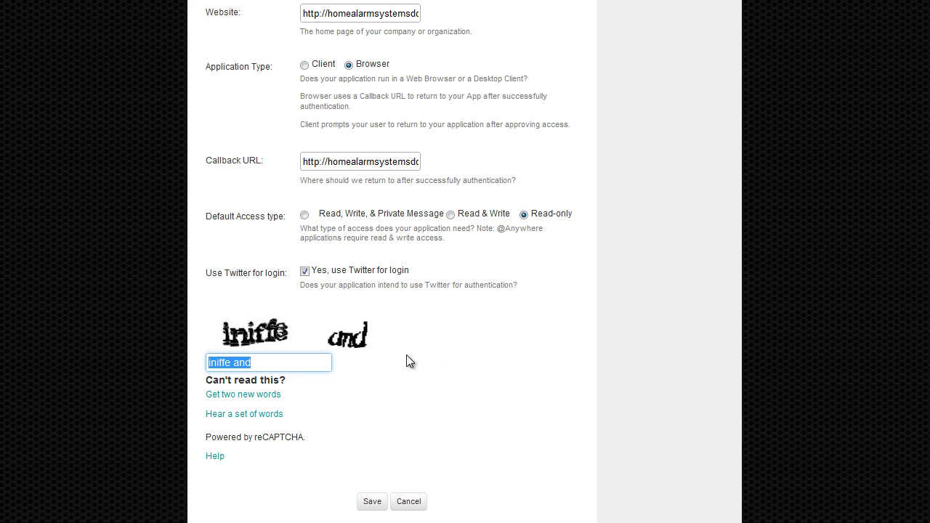
Step: Select Read & Write as the Twitter application's default access type and submit the registration form
left_click(451, 214)
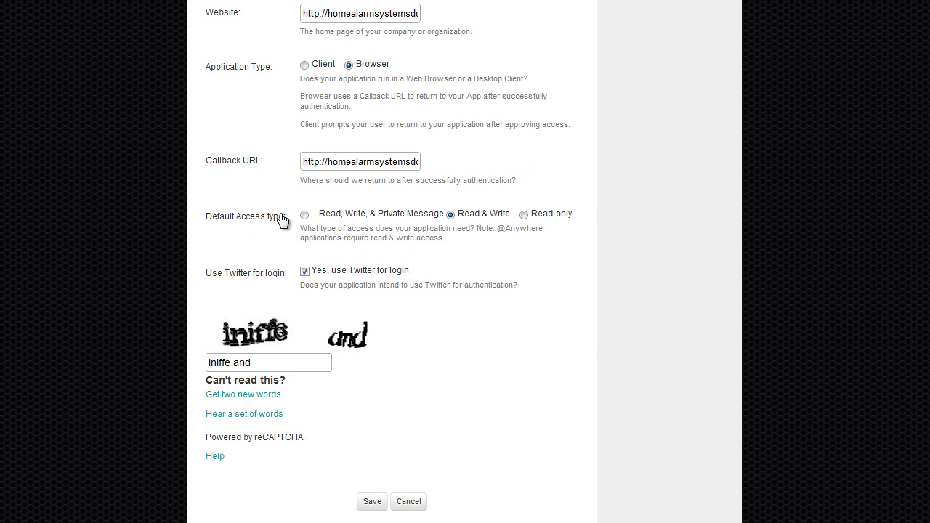
scroll(274, 395, "down", 1)
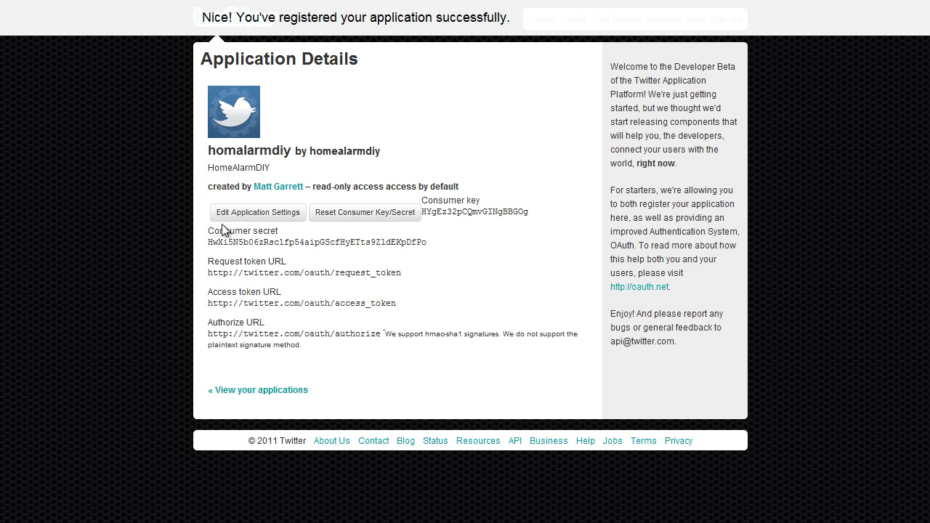
Step: Copy the consumer key and consumer secret from the Twitter application details into the matching Simple Twitter Connect settings in WordPress
left_click_drag(529, 213, 422, 212)
key("ctrl+c")
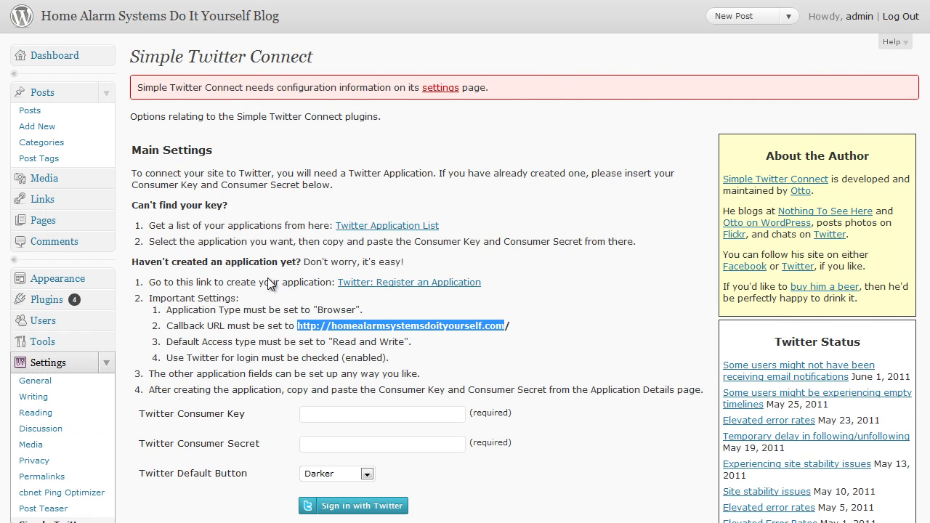
key("Tab")
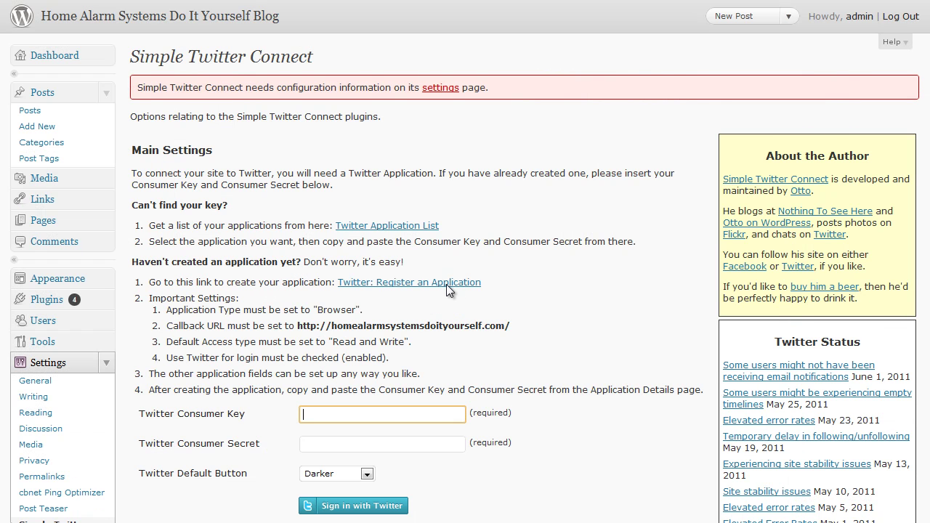
key("ctrl+v")
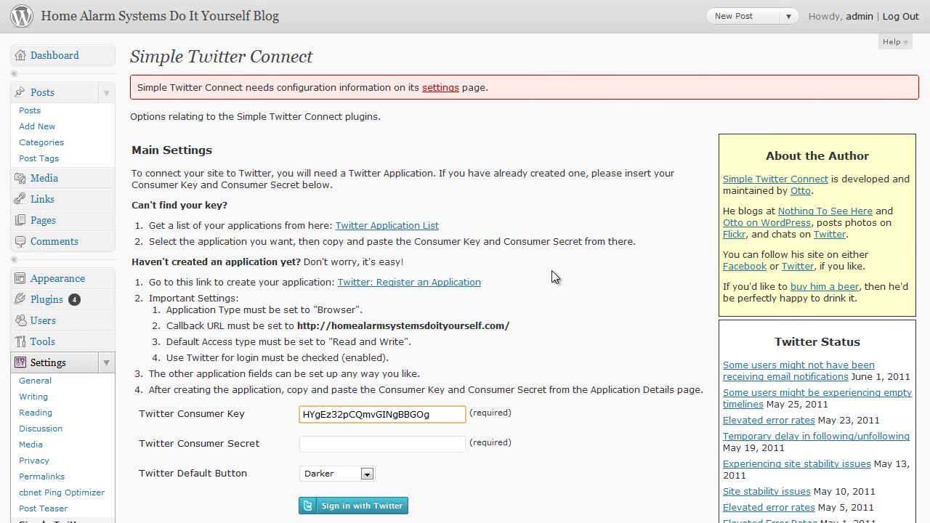
key("Tab")
key("ctrl+v")
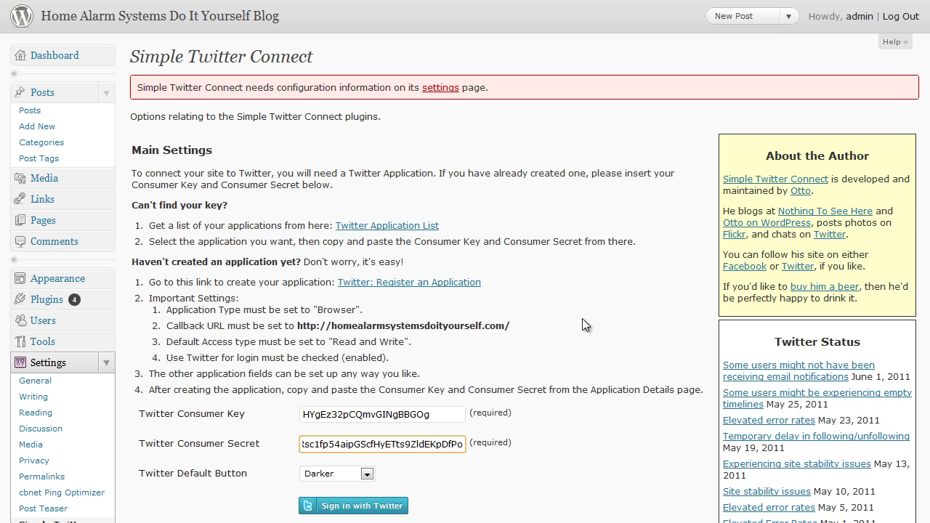
Step: Set the Twitter Default Button style to Lighter in the plugin's main settings
double_click(581, 331)
scroll(201, 498, "down", 1)
left_click(220, 472)
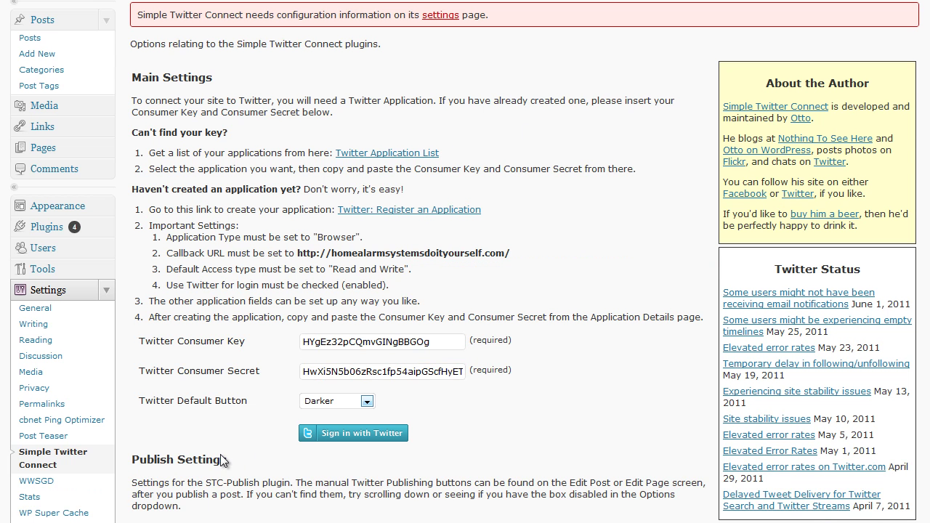
left_click(366, 402)
key("Down")
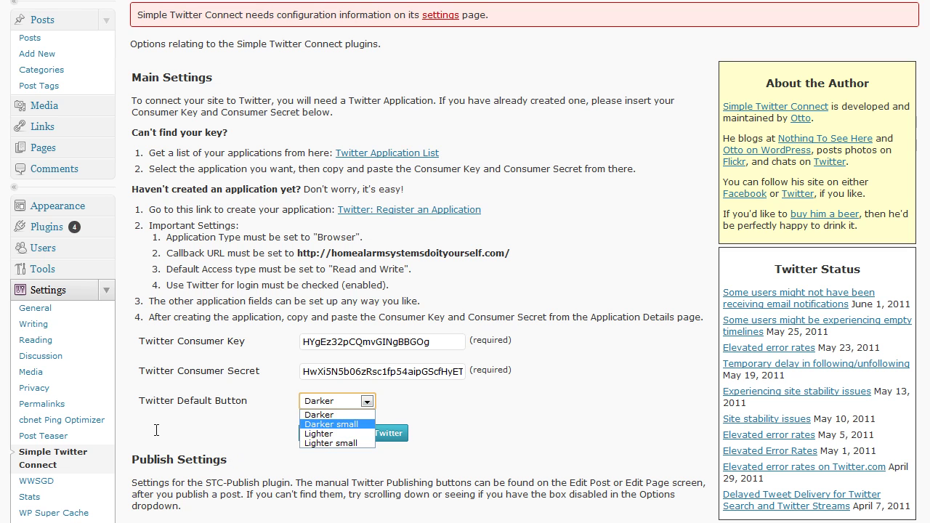
key("Return")
key("alt+Down")
key("Down")
key("Return")
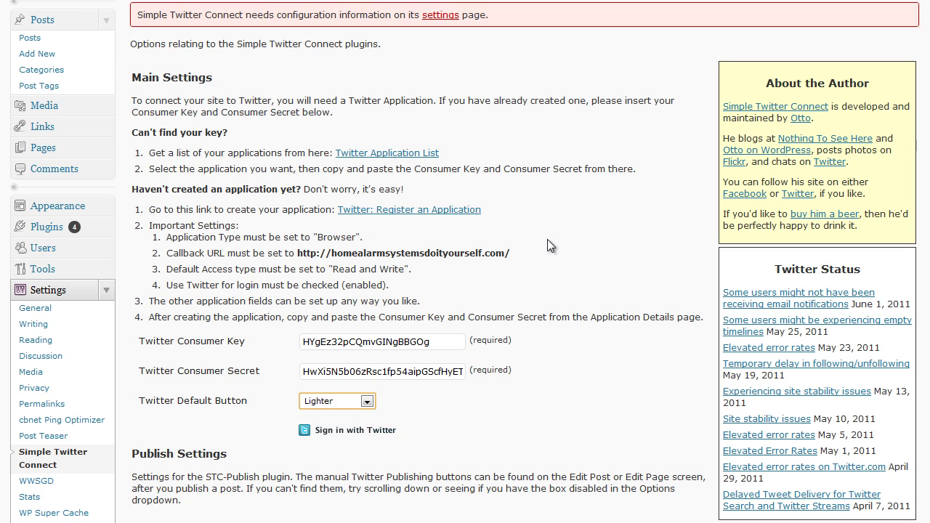
left_click(429, 165)
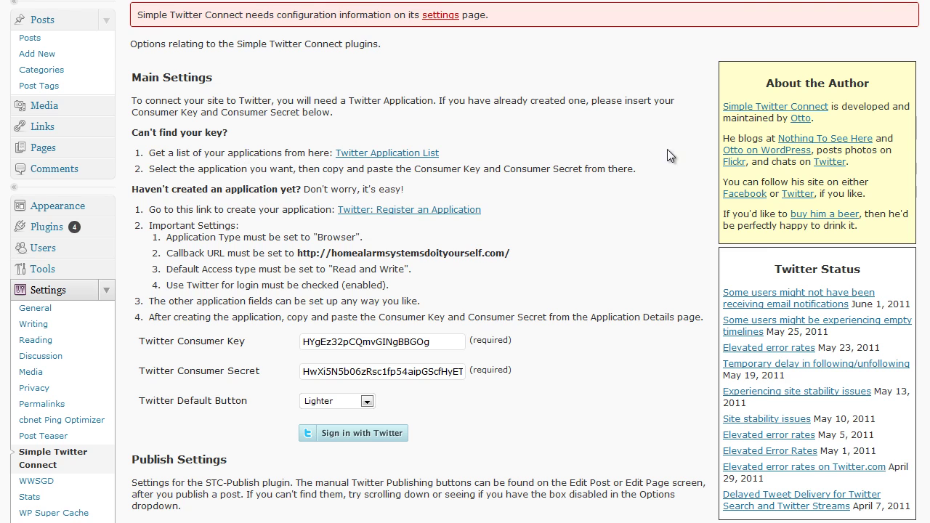
Step: Edit the homalarmdiy application settings on the Twitter developers site, set the default access type to Read & Write, and save
scroll(710, 156, "down", 3)
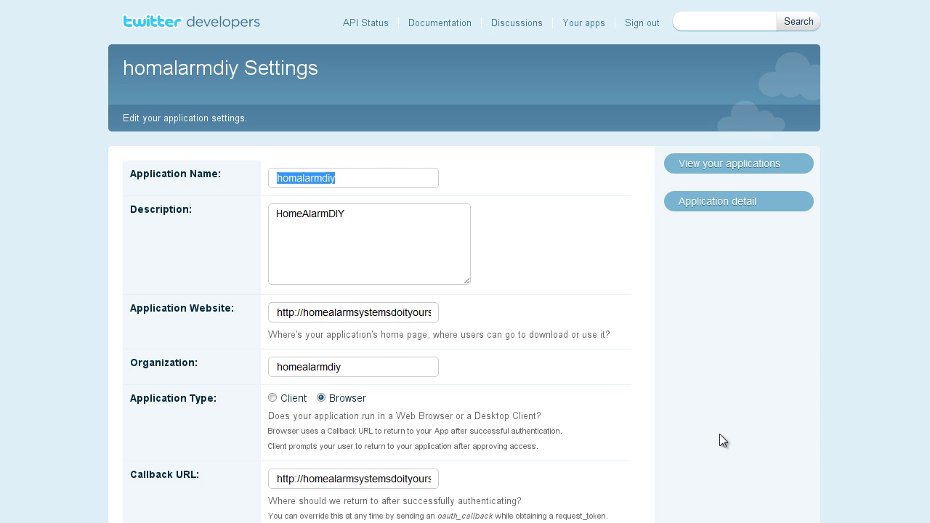
scroll(720, 434, "down", 3)
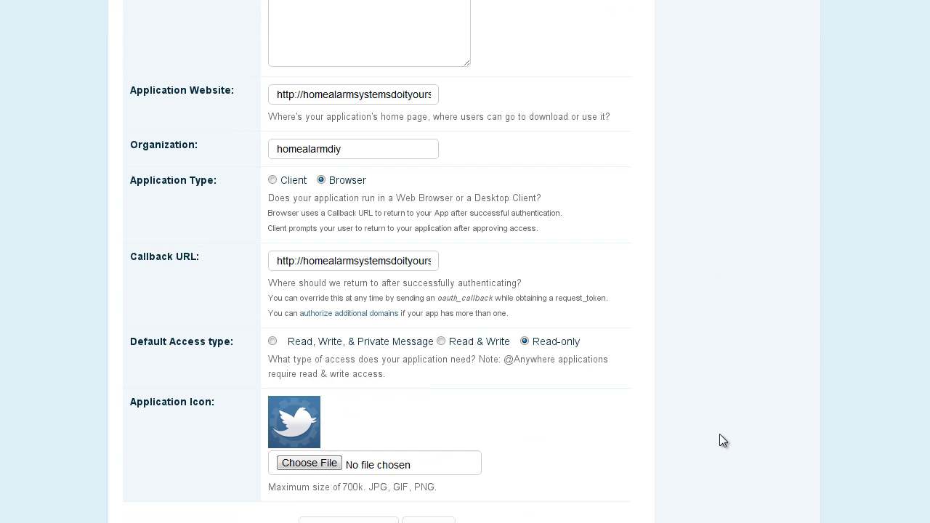
left_click(441, 341)
scroll(720, 435, "down", 1)
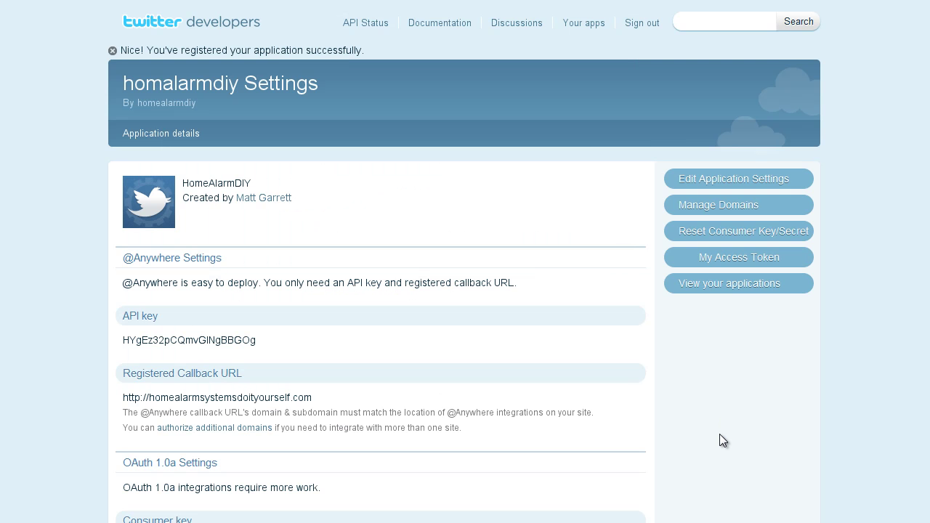
Step: Check the homalarmdiy application's access level in its details on the Twitter developers site
scroll(719, 435, "down", 7)
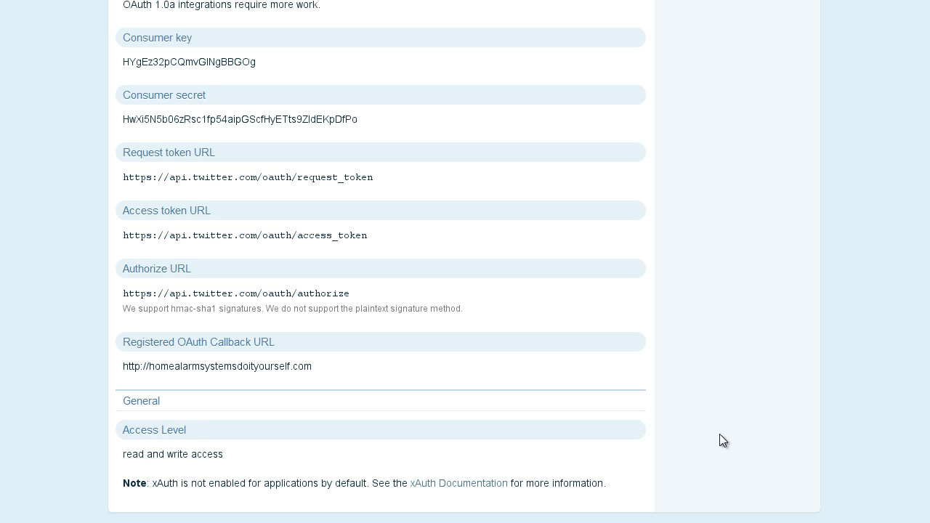
left_click_drag(123, 455, 223, 454)
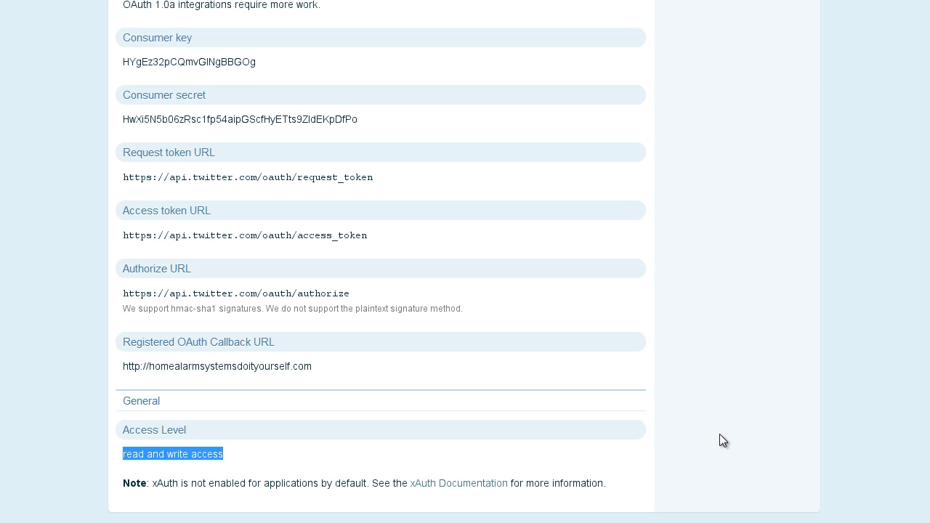
scroll(719, 435, "up", 5)
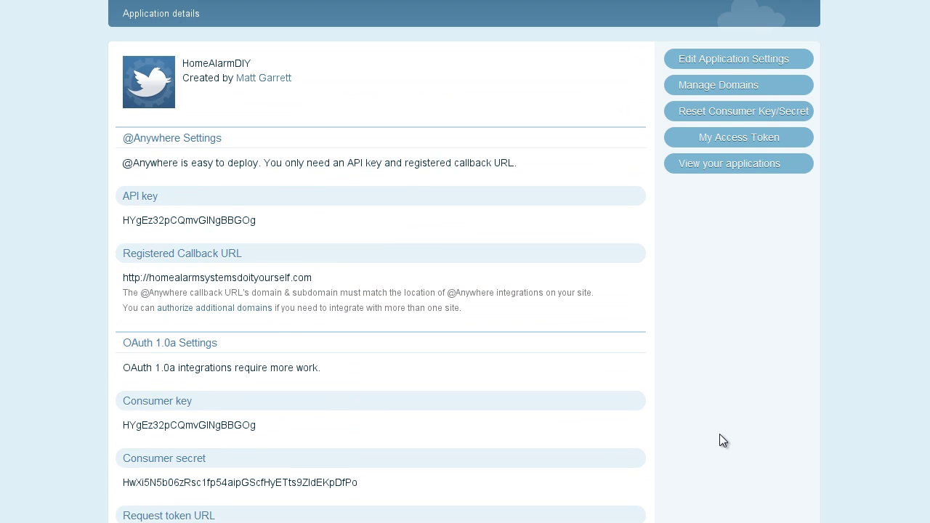
scroll(722, 440, "down", 5)
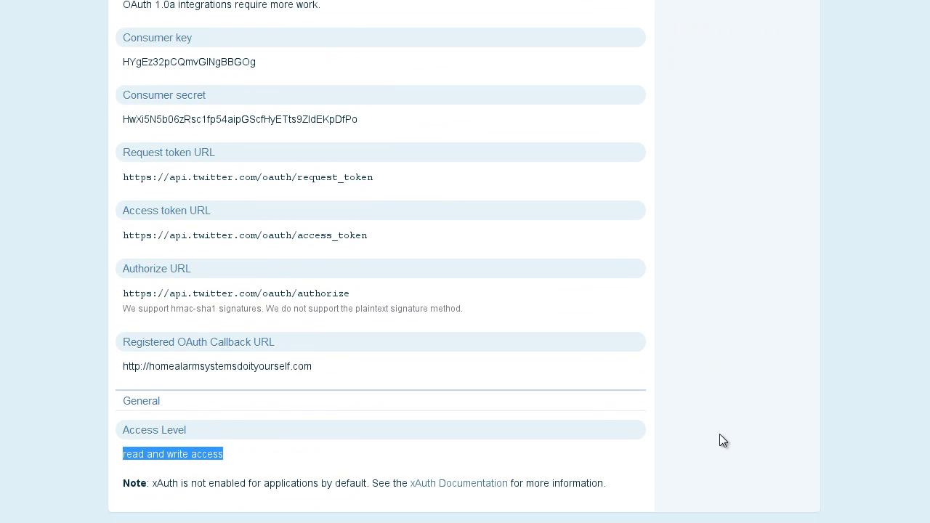
scroll(719, 435, "up", 6)
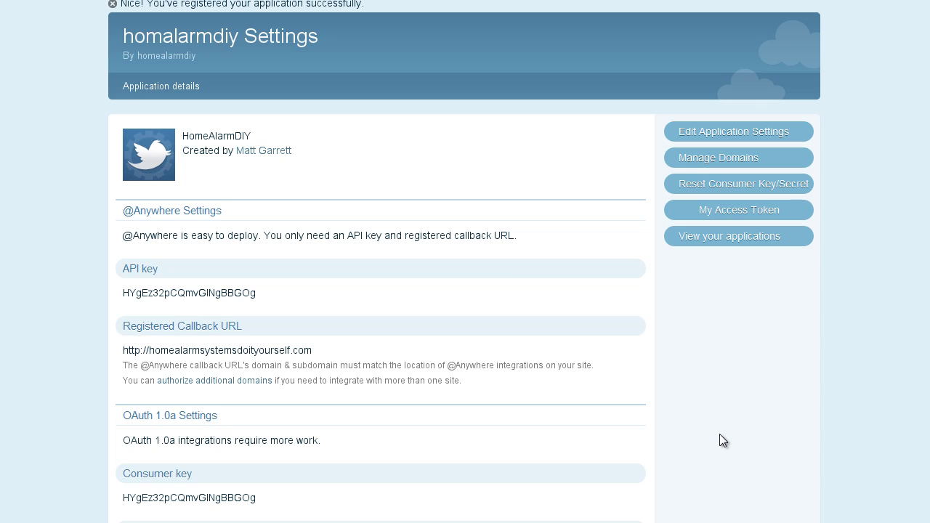
Step: Switch back to the WordPress plugin settings, enable Automatically Tweet on Publish, and save the changes
key("ctrl+Tab")
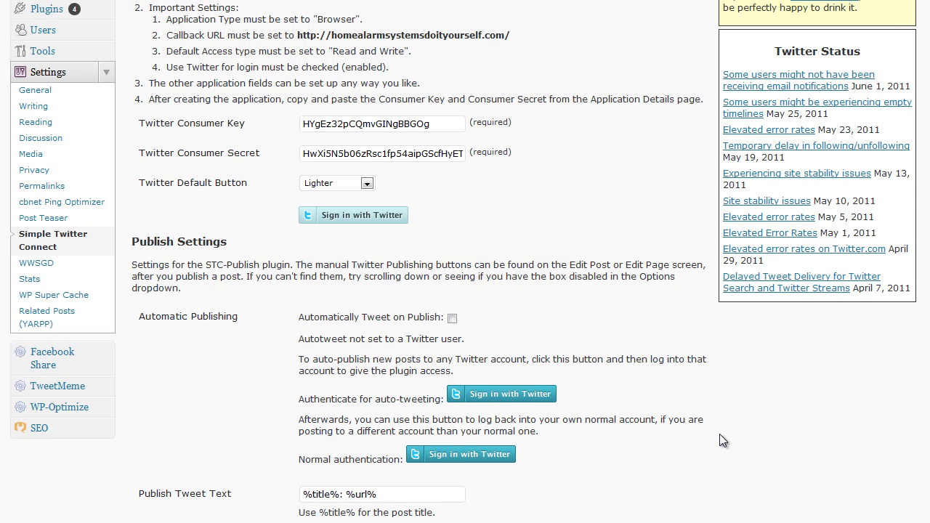
scroll(720, 434, "down", 1)
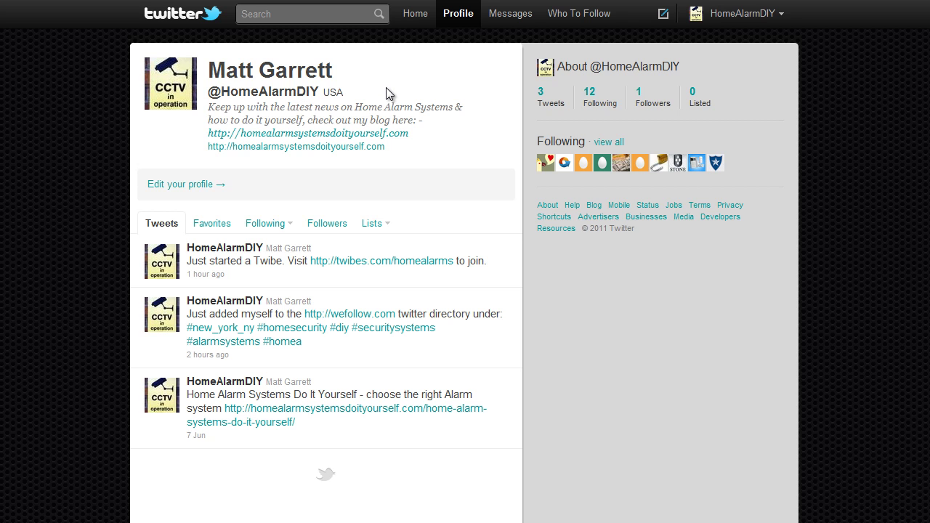
left_click(783, 18)
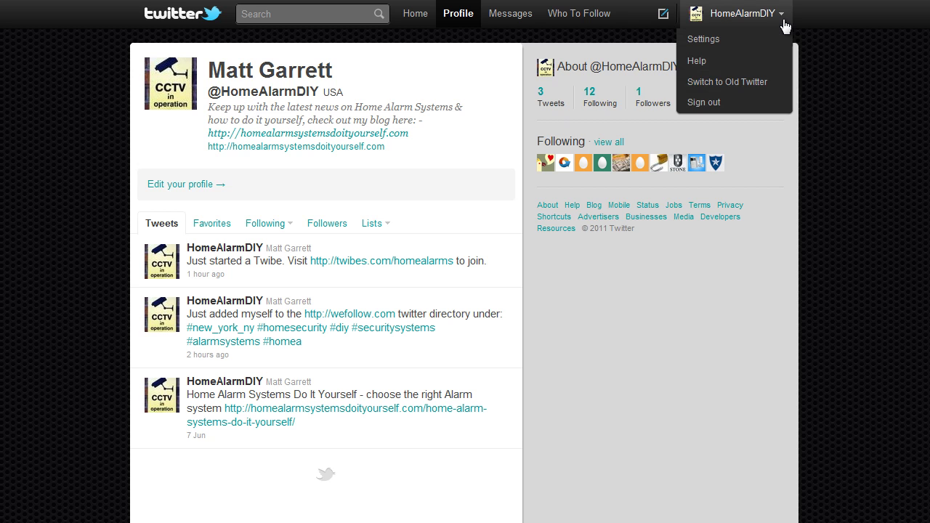
left_click(841, 70)
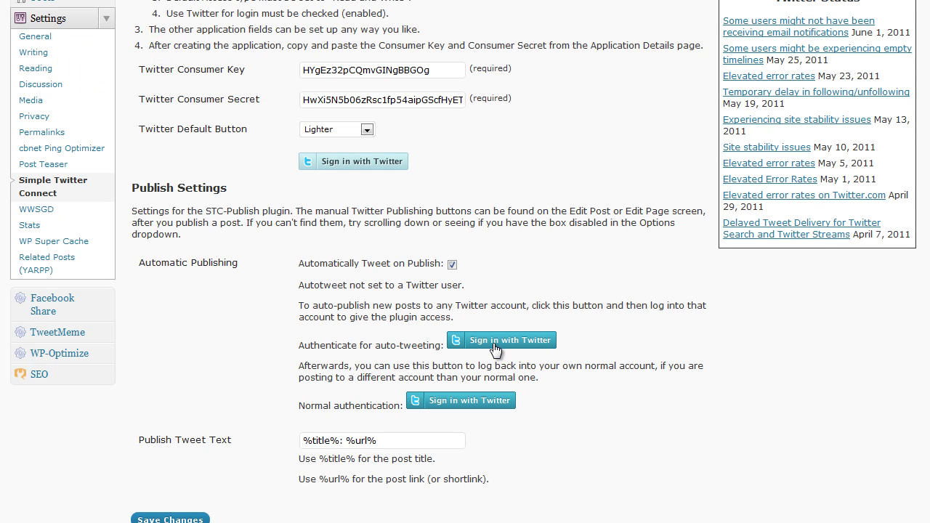
left_click(499, 346)
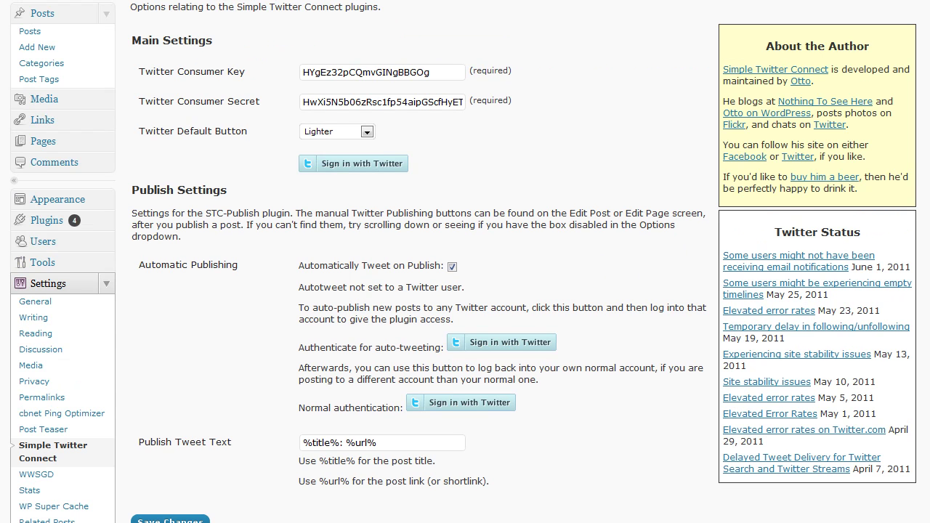
scroll(413, 366, "down", 2)
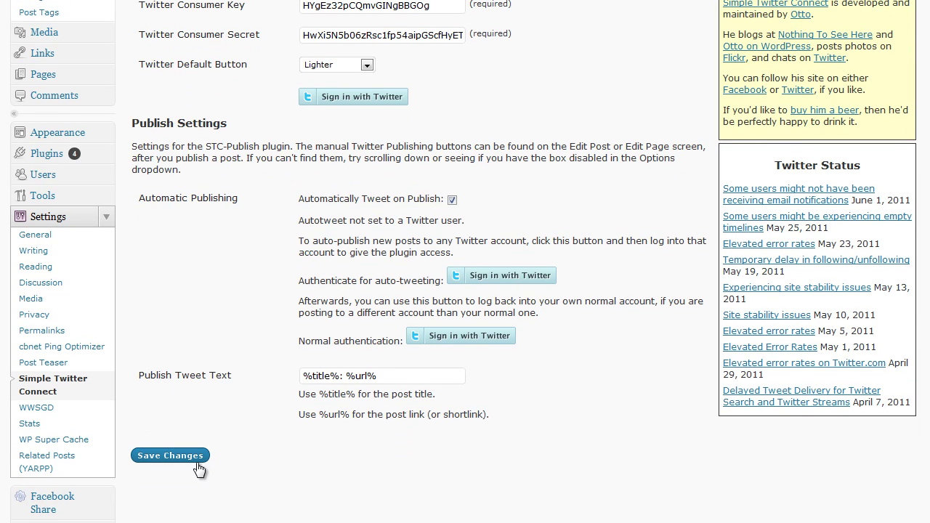
left_click(176, 457)
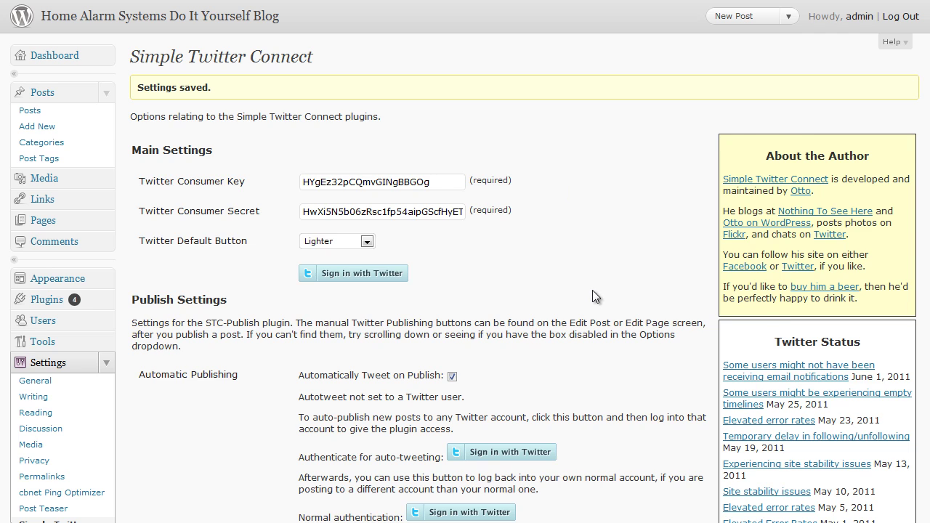
Step: Authenticate the plugin for auto-tweeting by authorizing the homalarmdiy app on the Twitter account
scroll(592, 290, "down", 1)
scroll(611, 367, "down", 1)
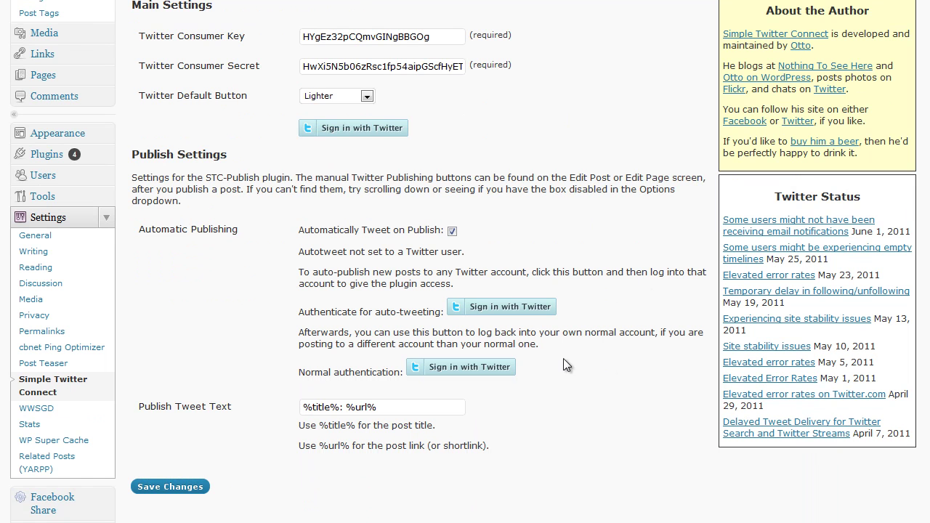
left_click(494, 308)
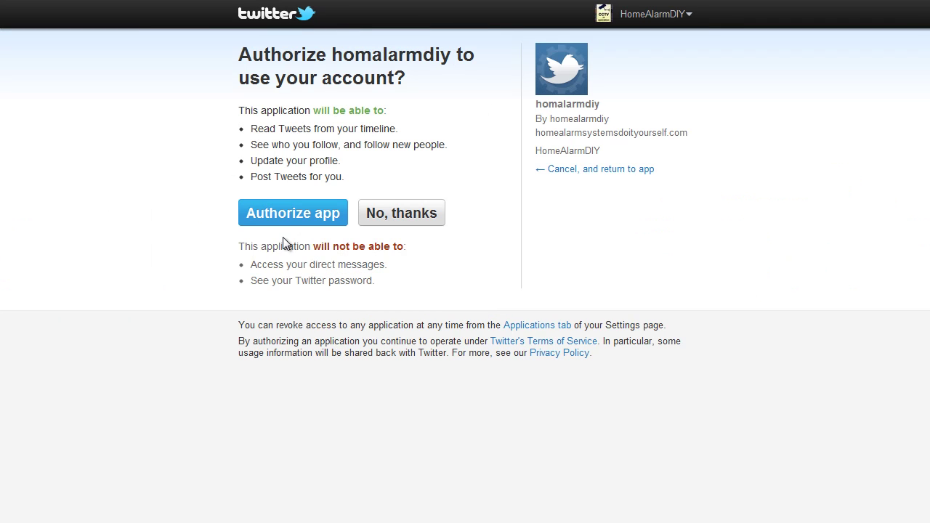
left_click(293, 219)
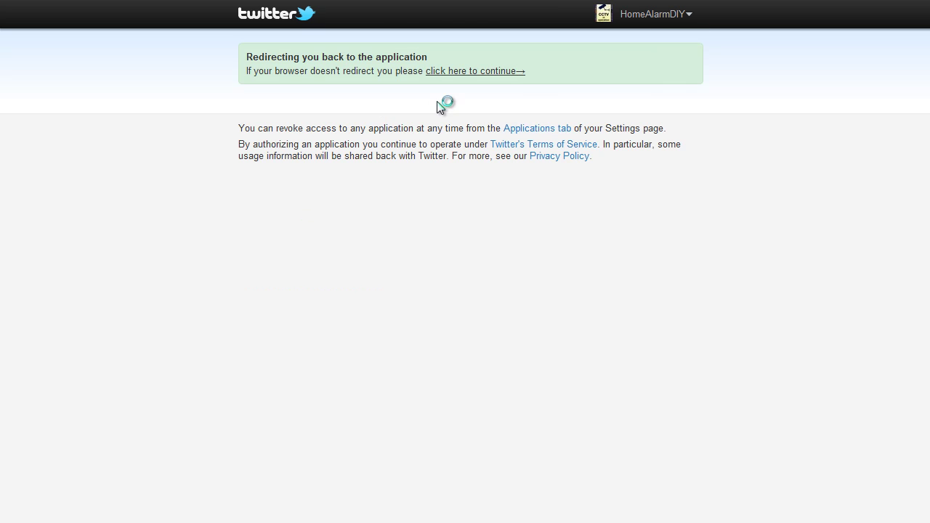
left_click(476, 71)
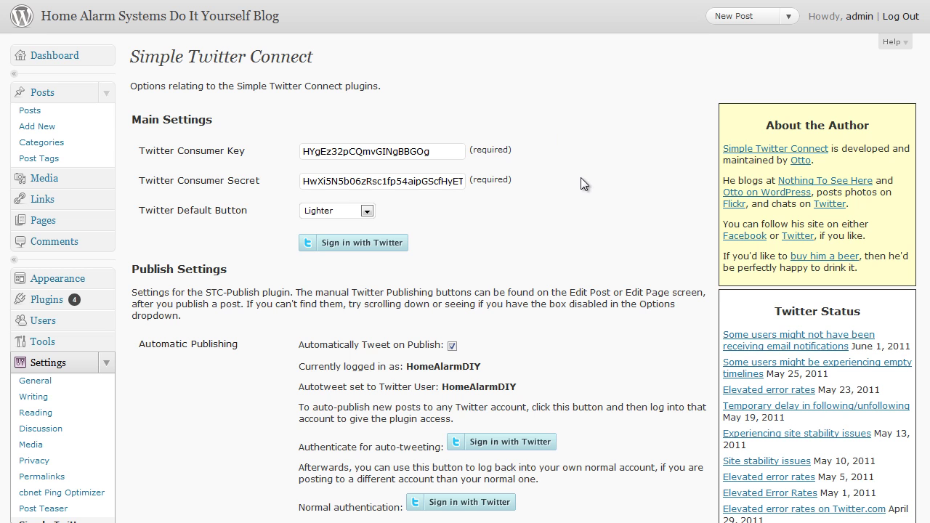
Step: Open the draft post "Home Alarm Systems Consumer Reports" for editing and publish it
scroll(588, 237, "down", 2)
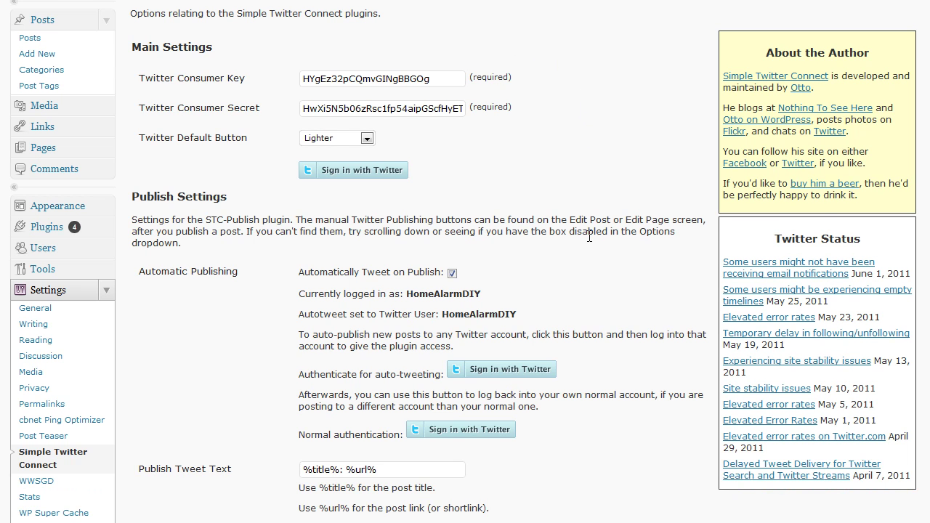
scroll(589, 237, "down", 2)
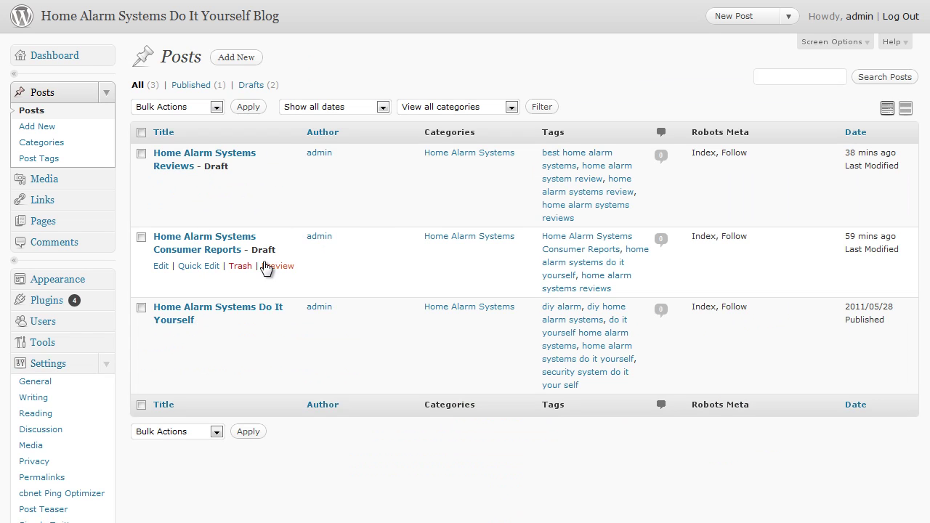
left_click(160, 267)
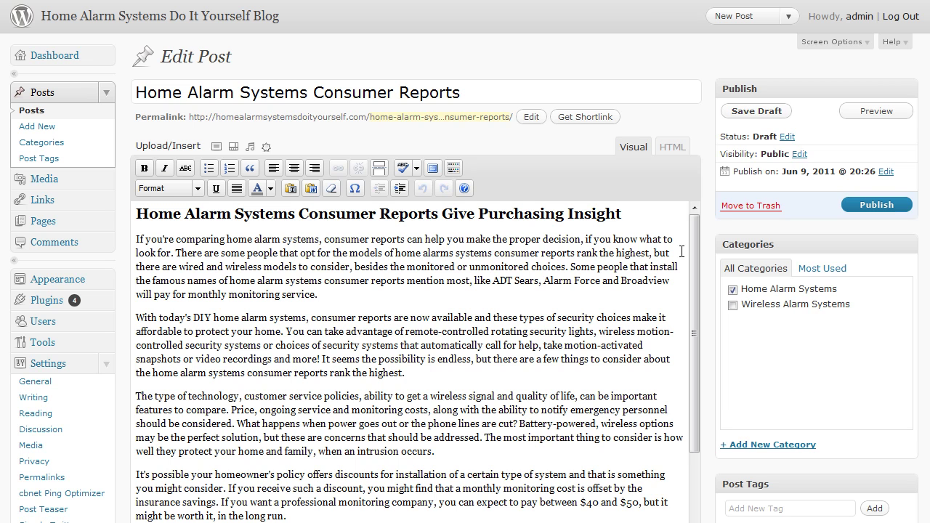
left_click(877, 206)
left_click(877, 206)
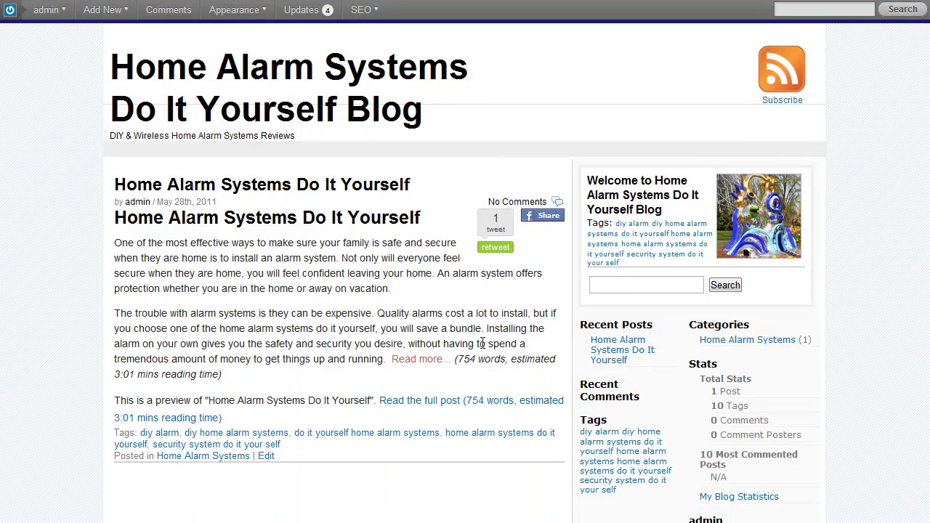
Step: Reload the blog's home page and look over the newly published post
mouse_move(44, 5)
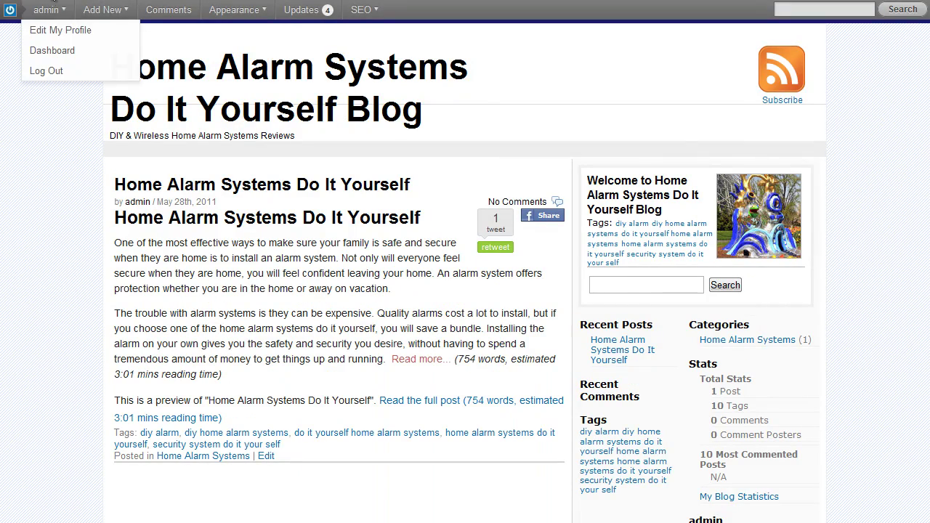
key("F5")
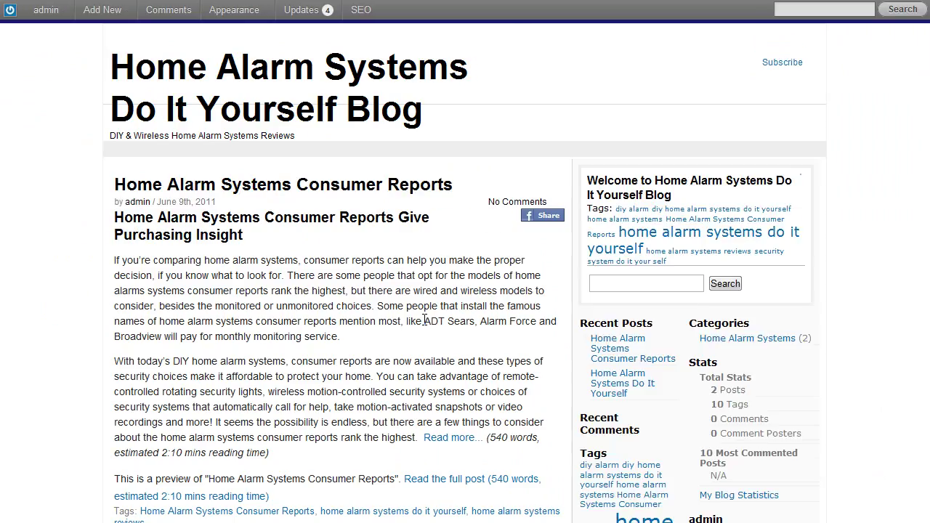
scroll(307, 336, "down", 3)
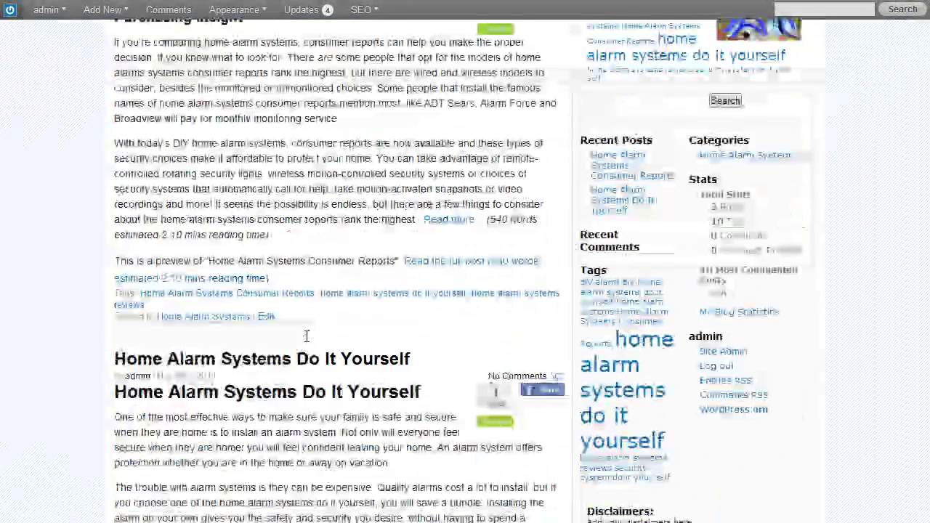
scroll(353, 356, "up", 3)
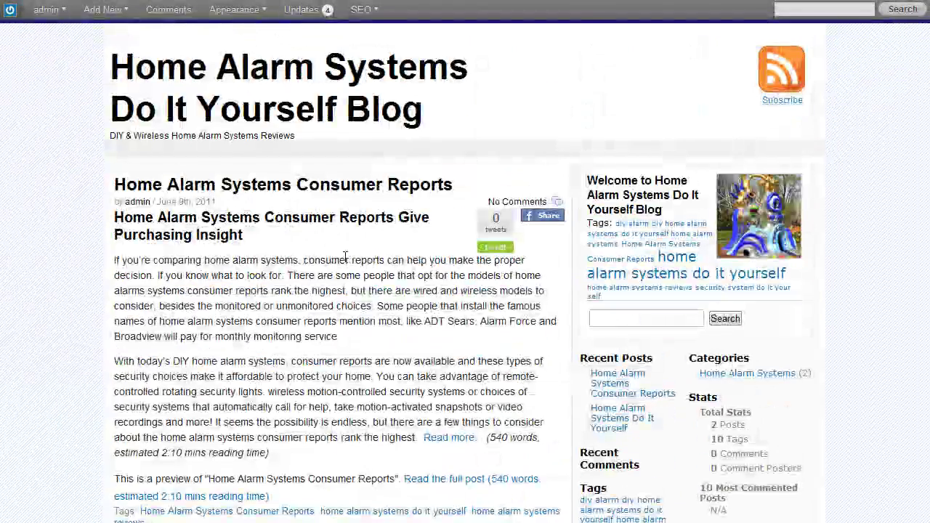